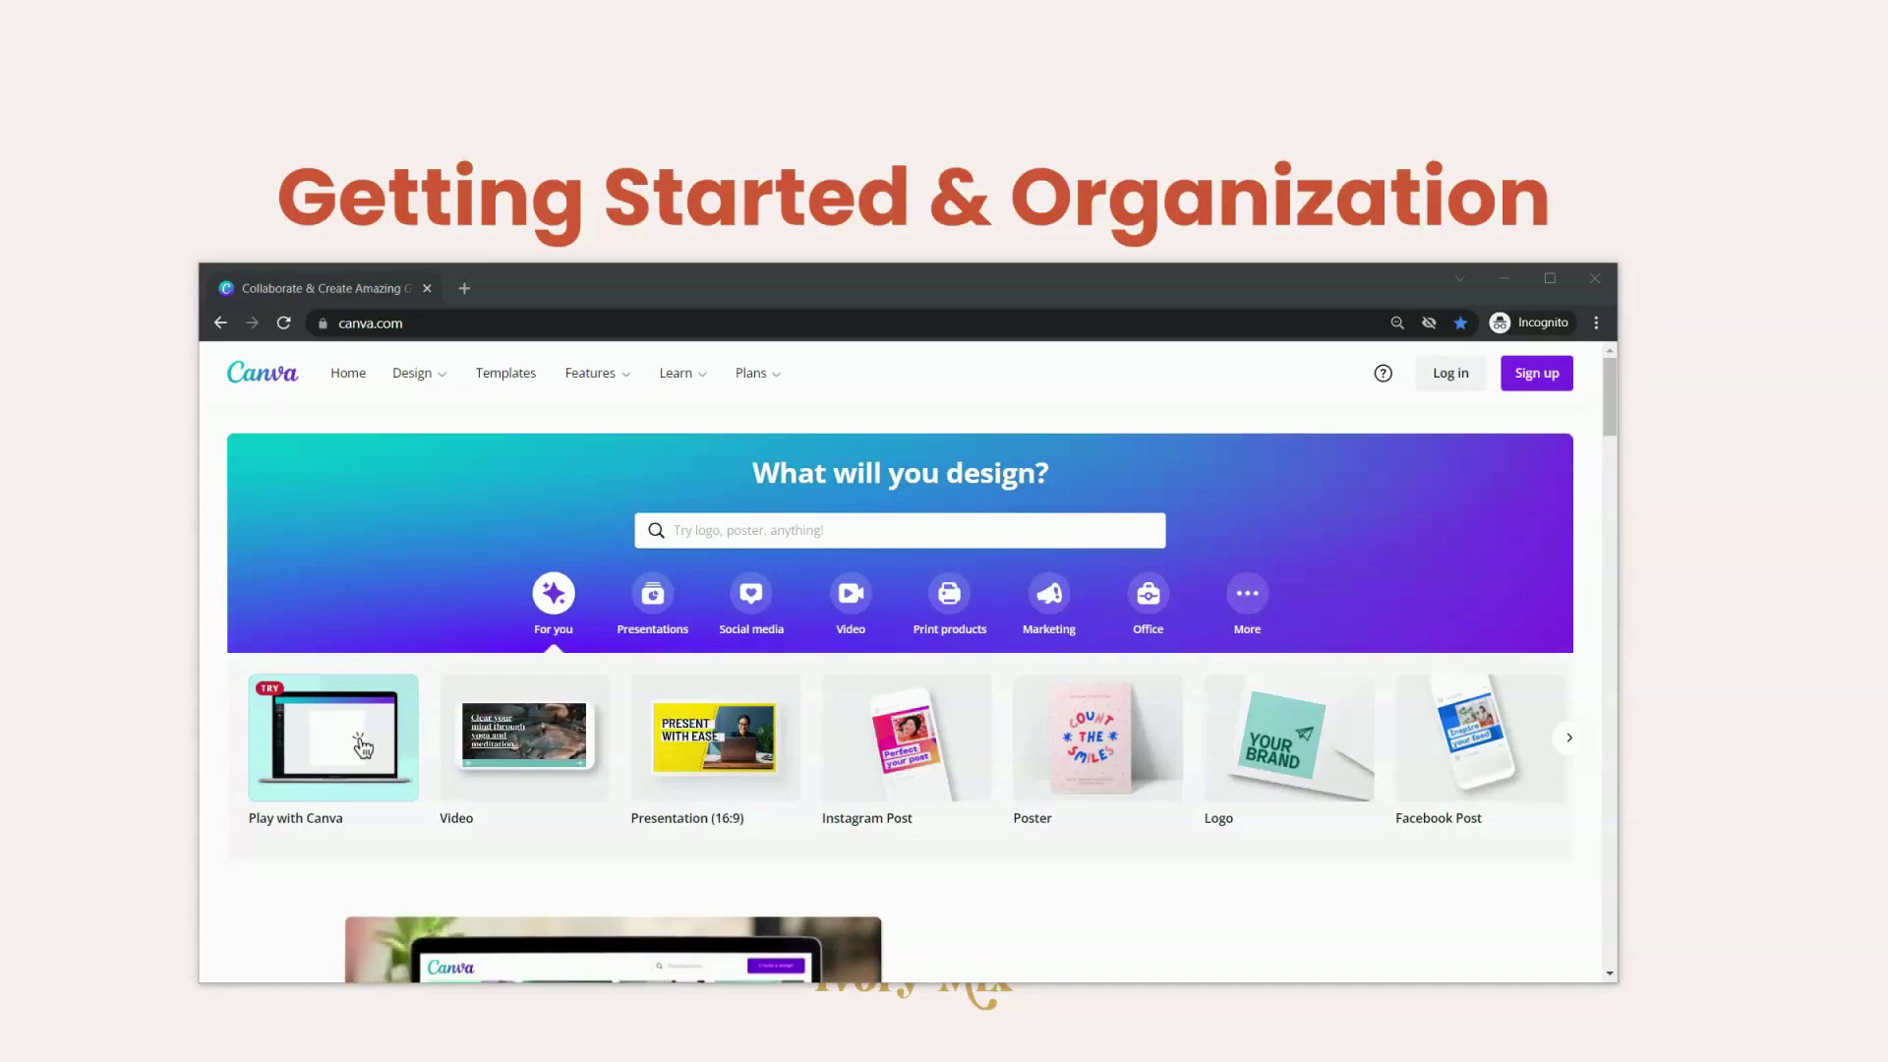
- Start signing up for a Canva account from the public landing page
left_click(1540, 375)
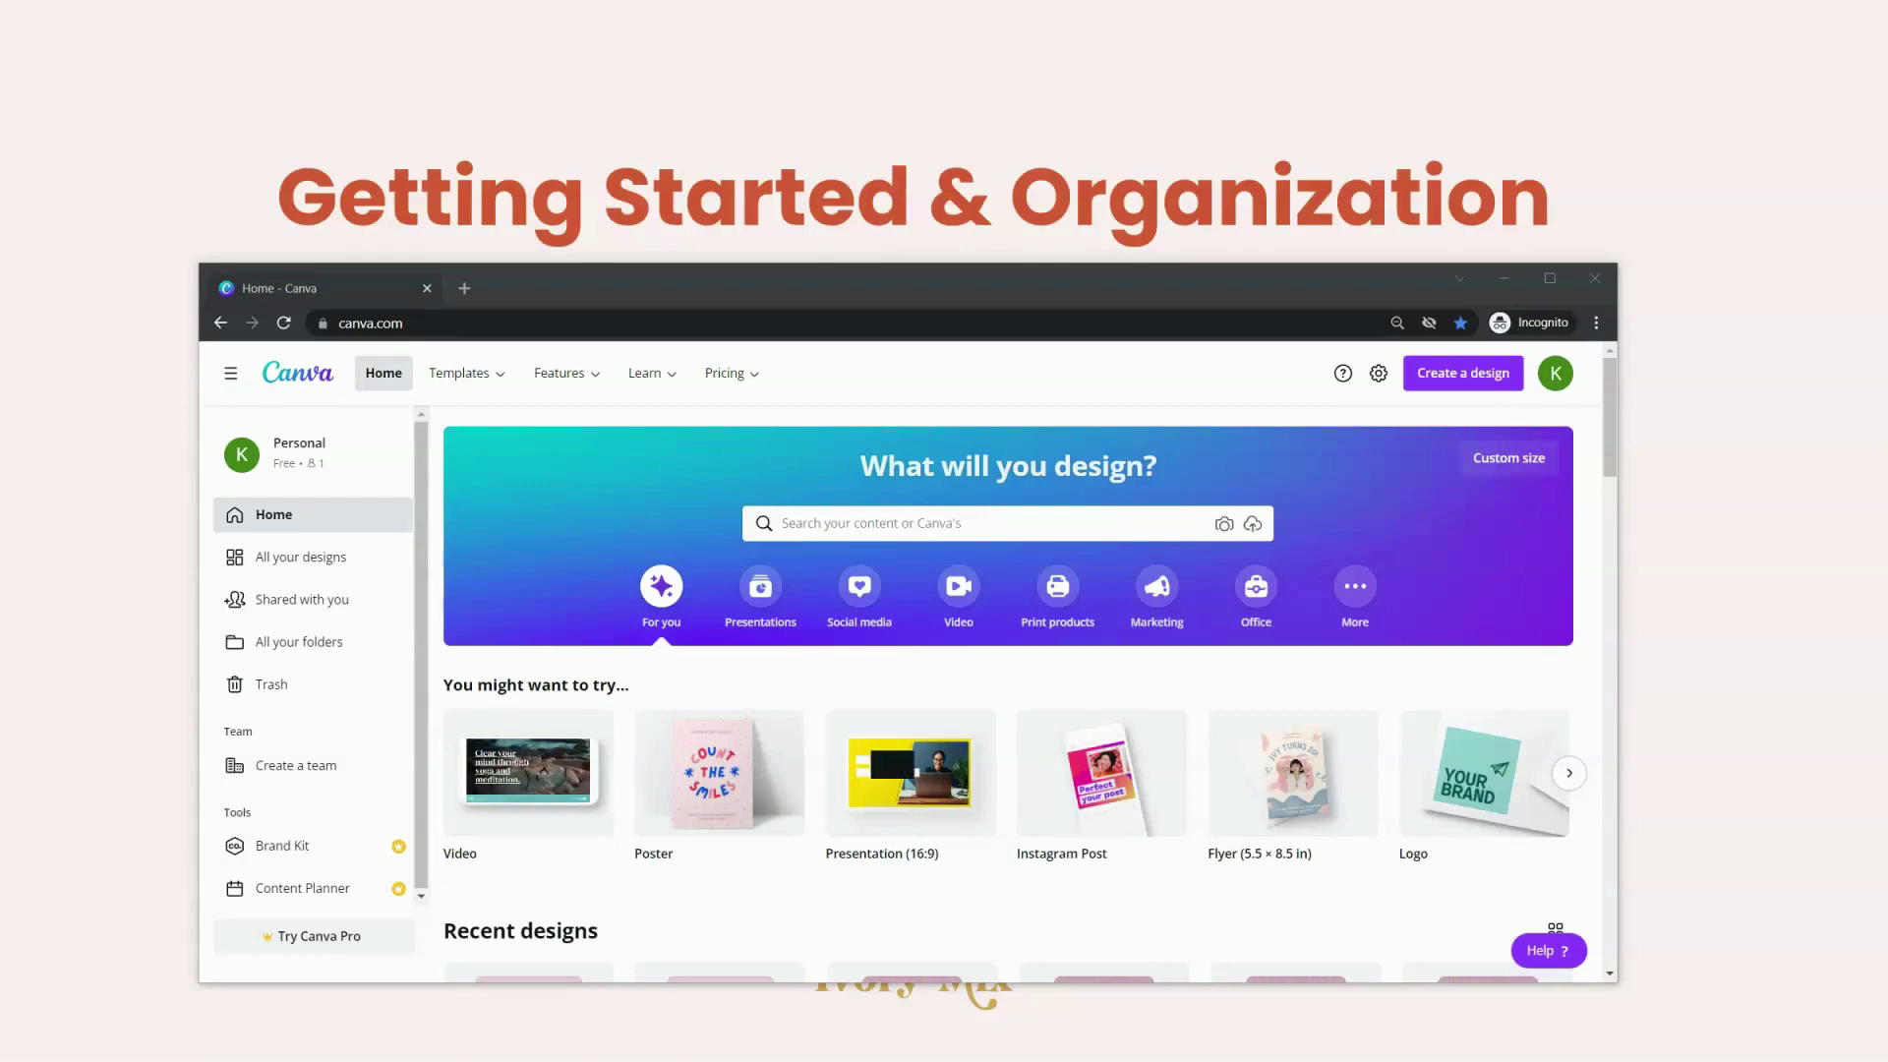
scroll(1509, 656, "down", 5)
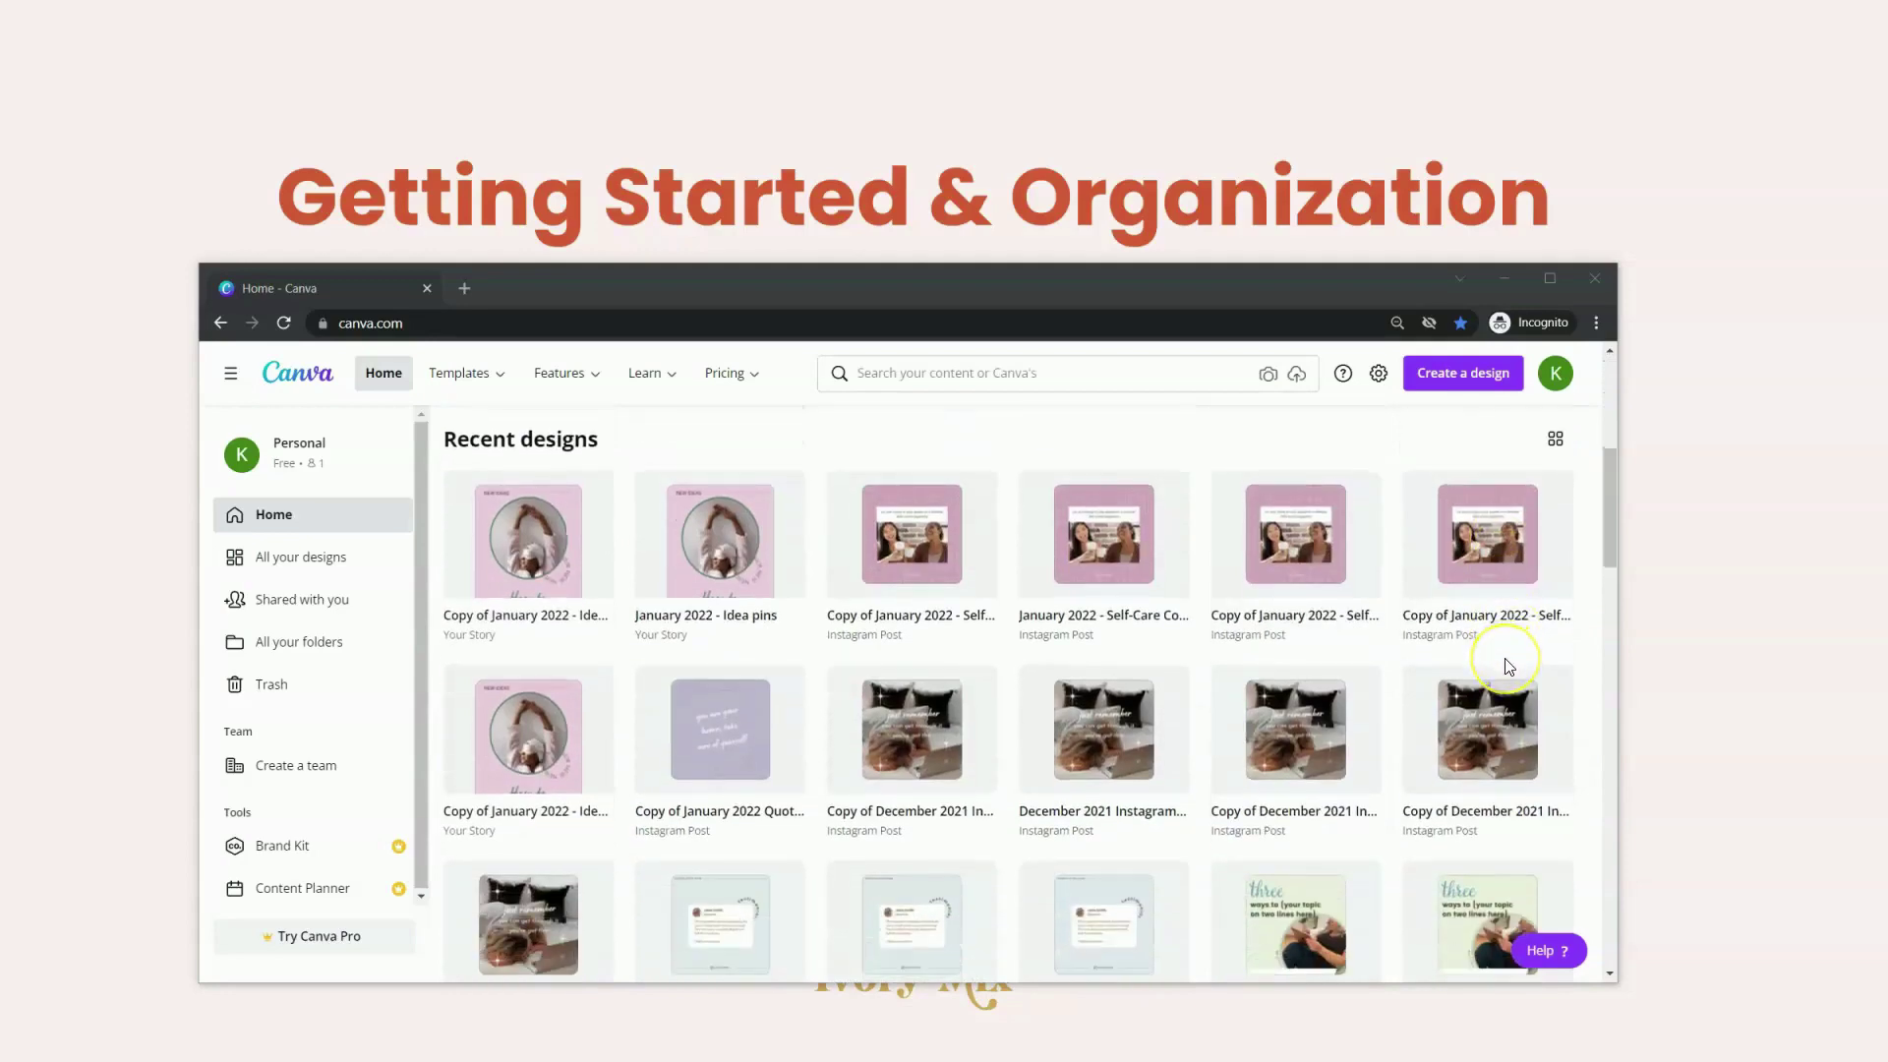
scroll(1509, 667, "down", 8)
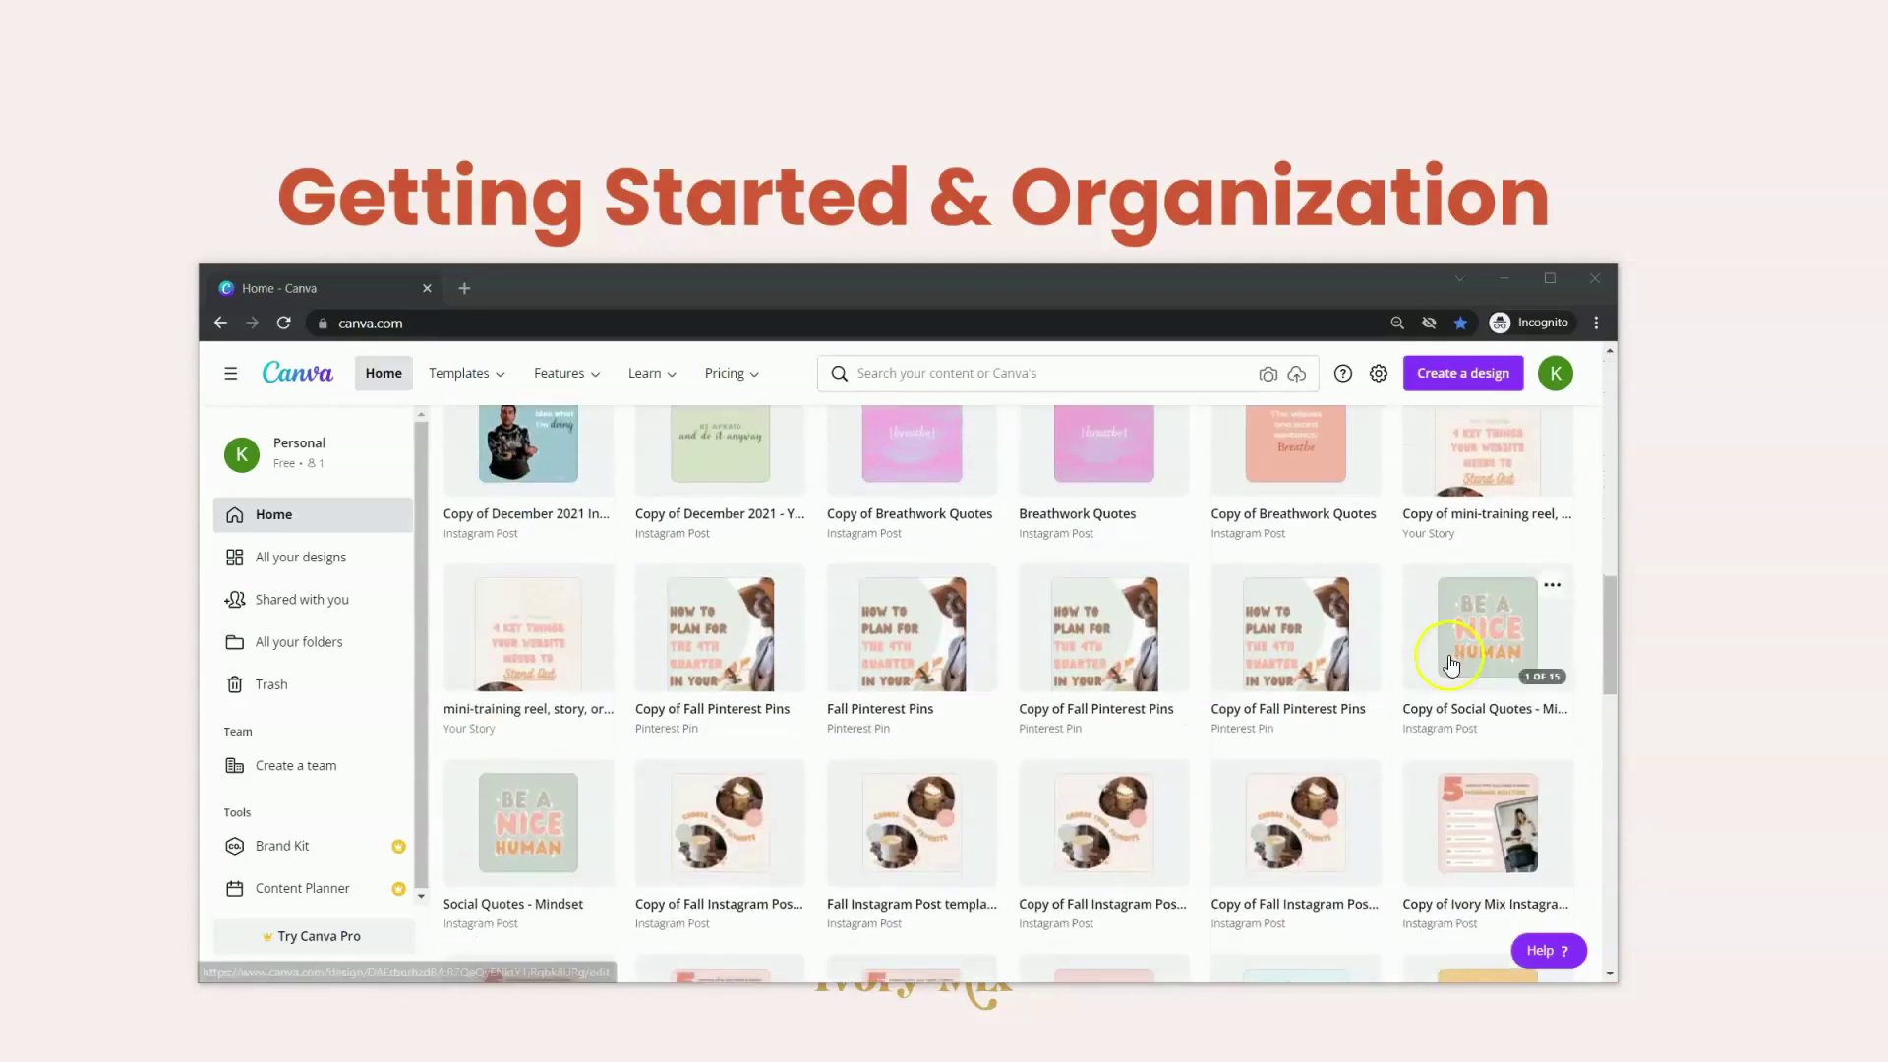
scroll(1454, 672, "up", 4)
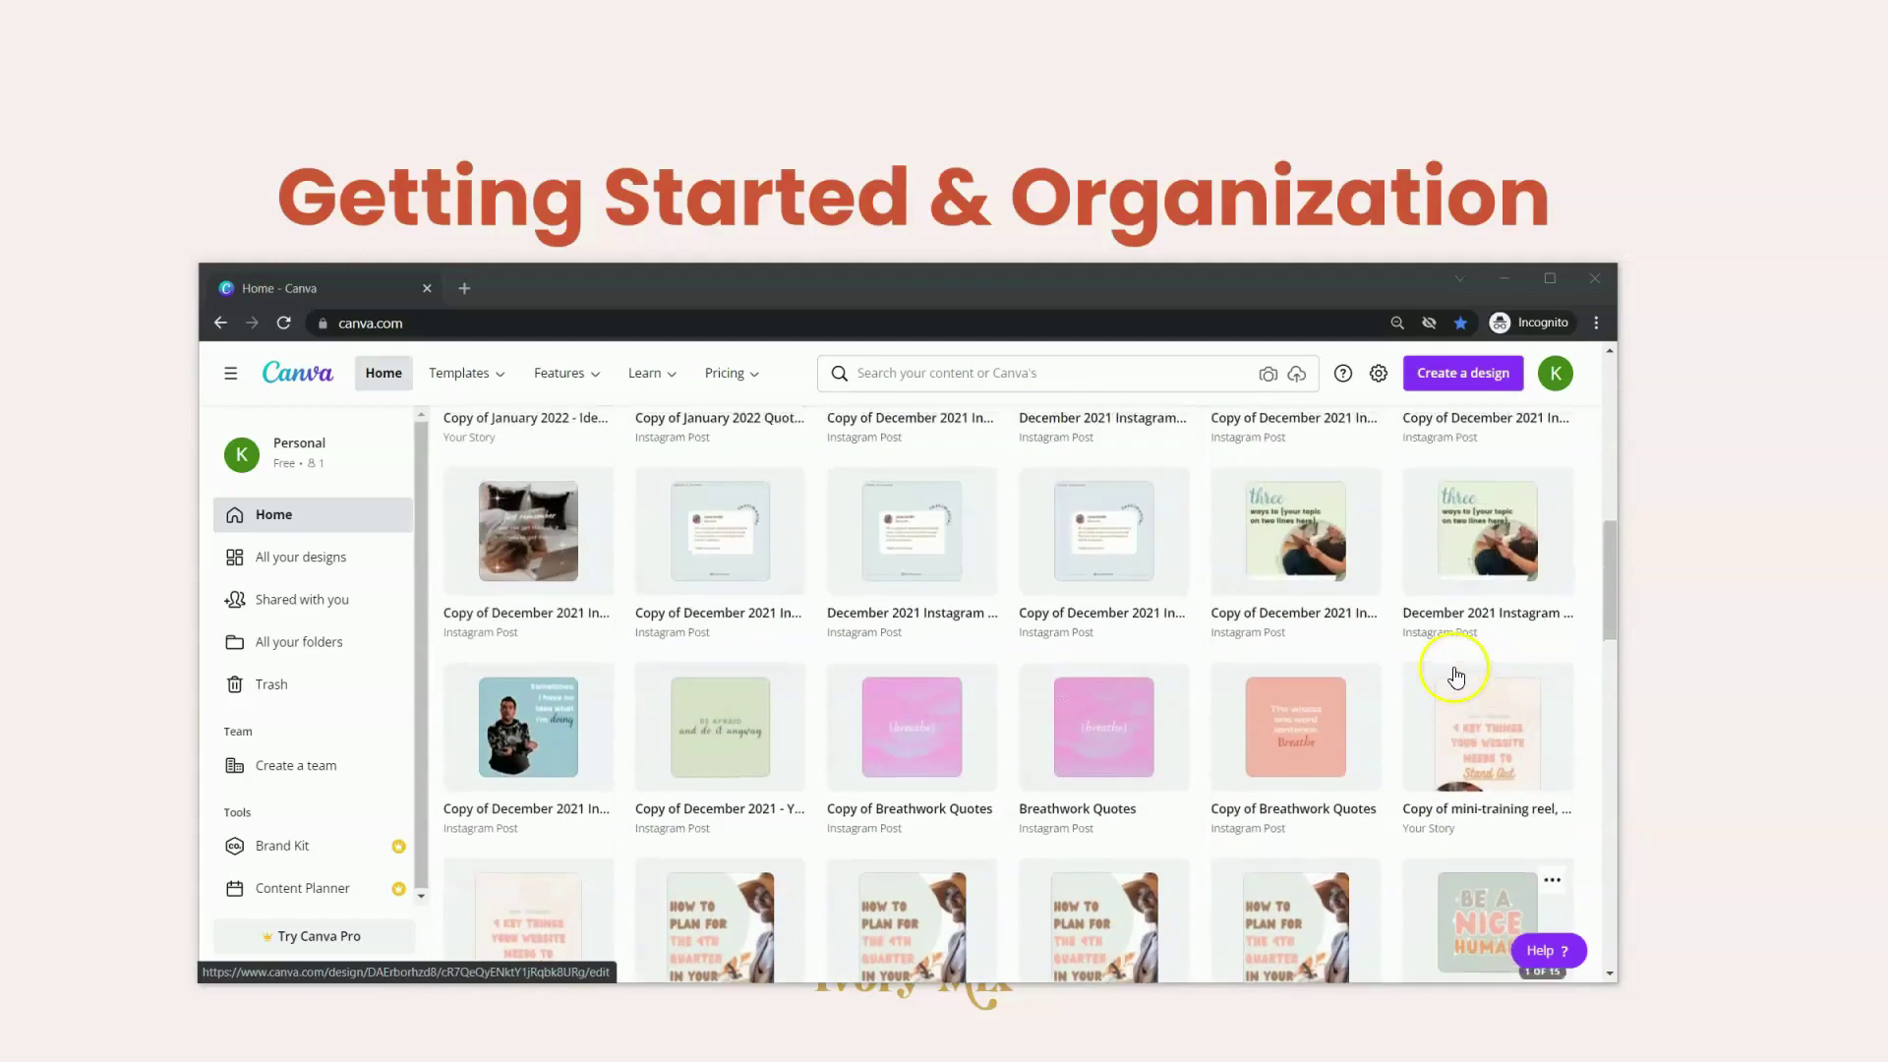
scroll(1456, 676, "up", 10)
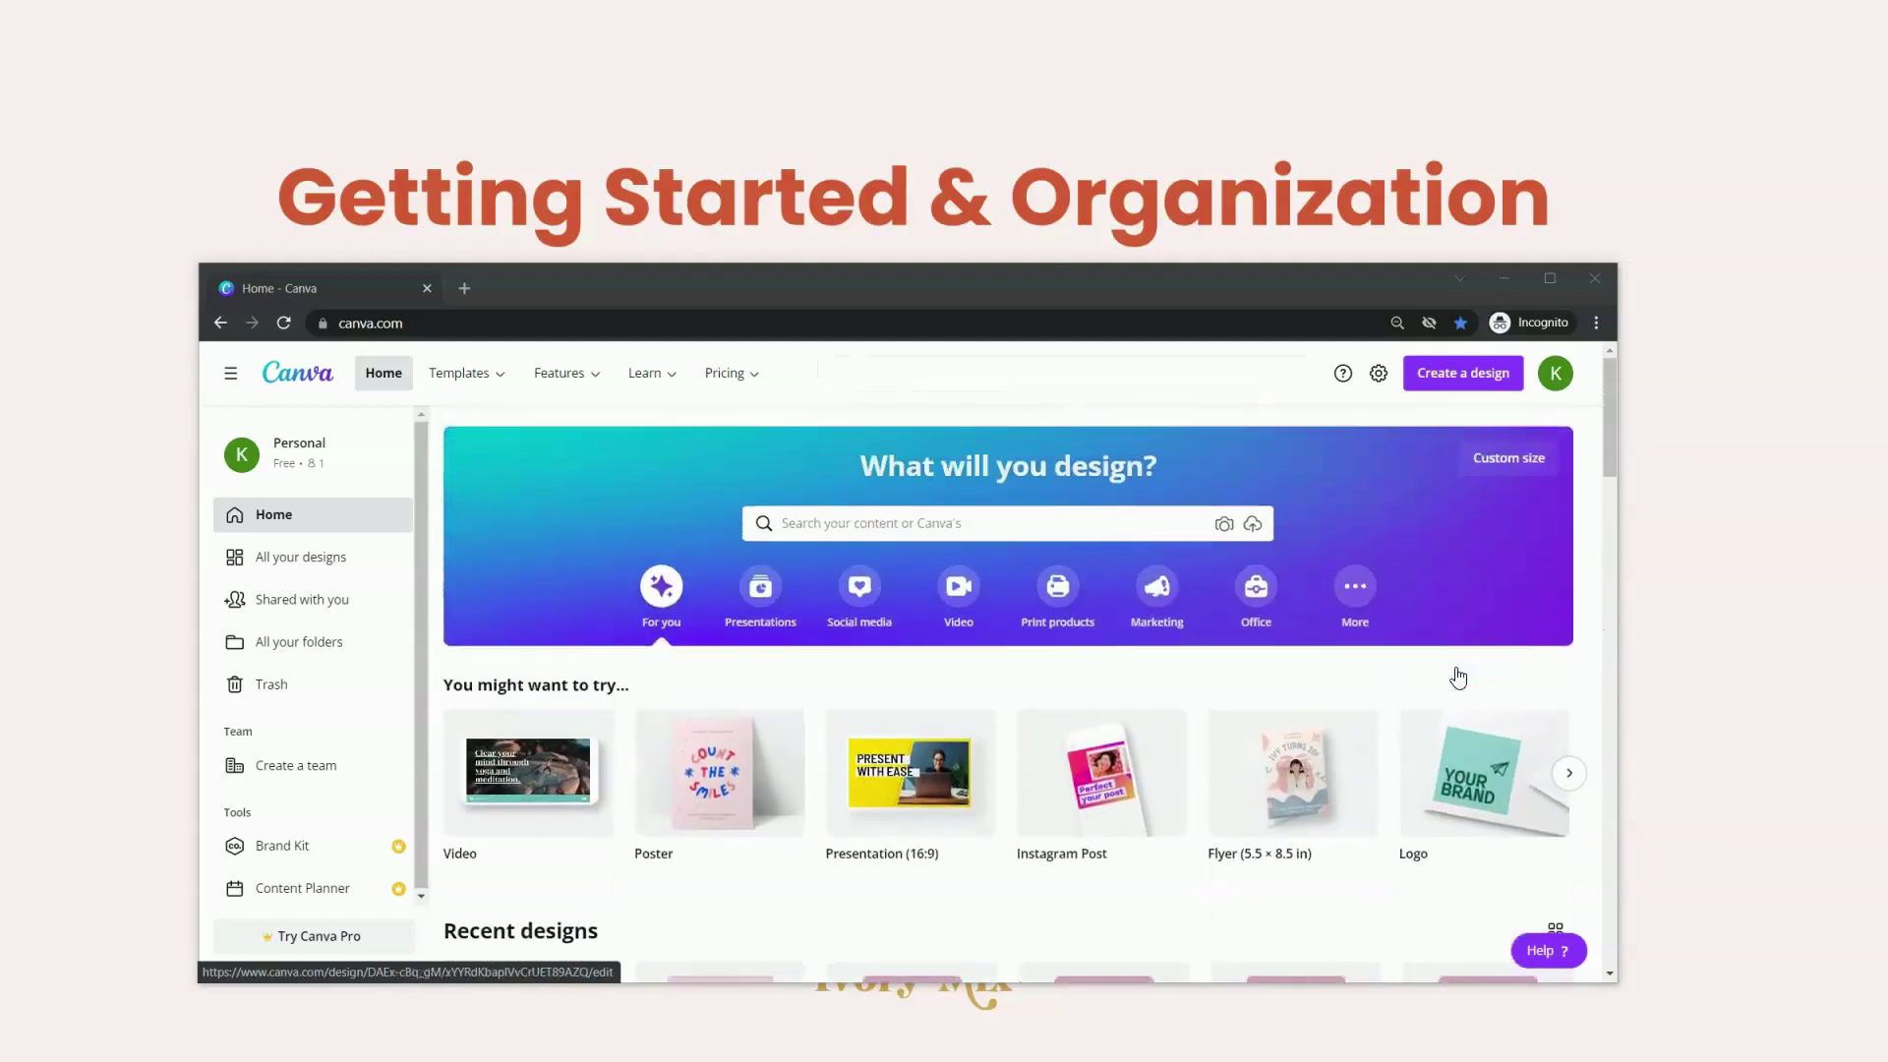
scroll(1458, 678, "down", 5)
scroll(841, 673, "down", 2)
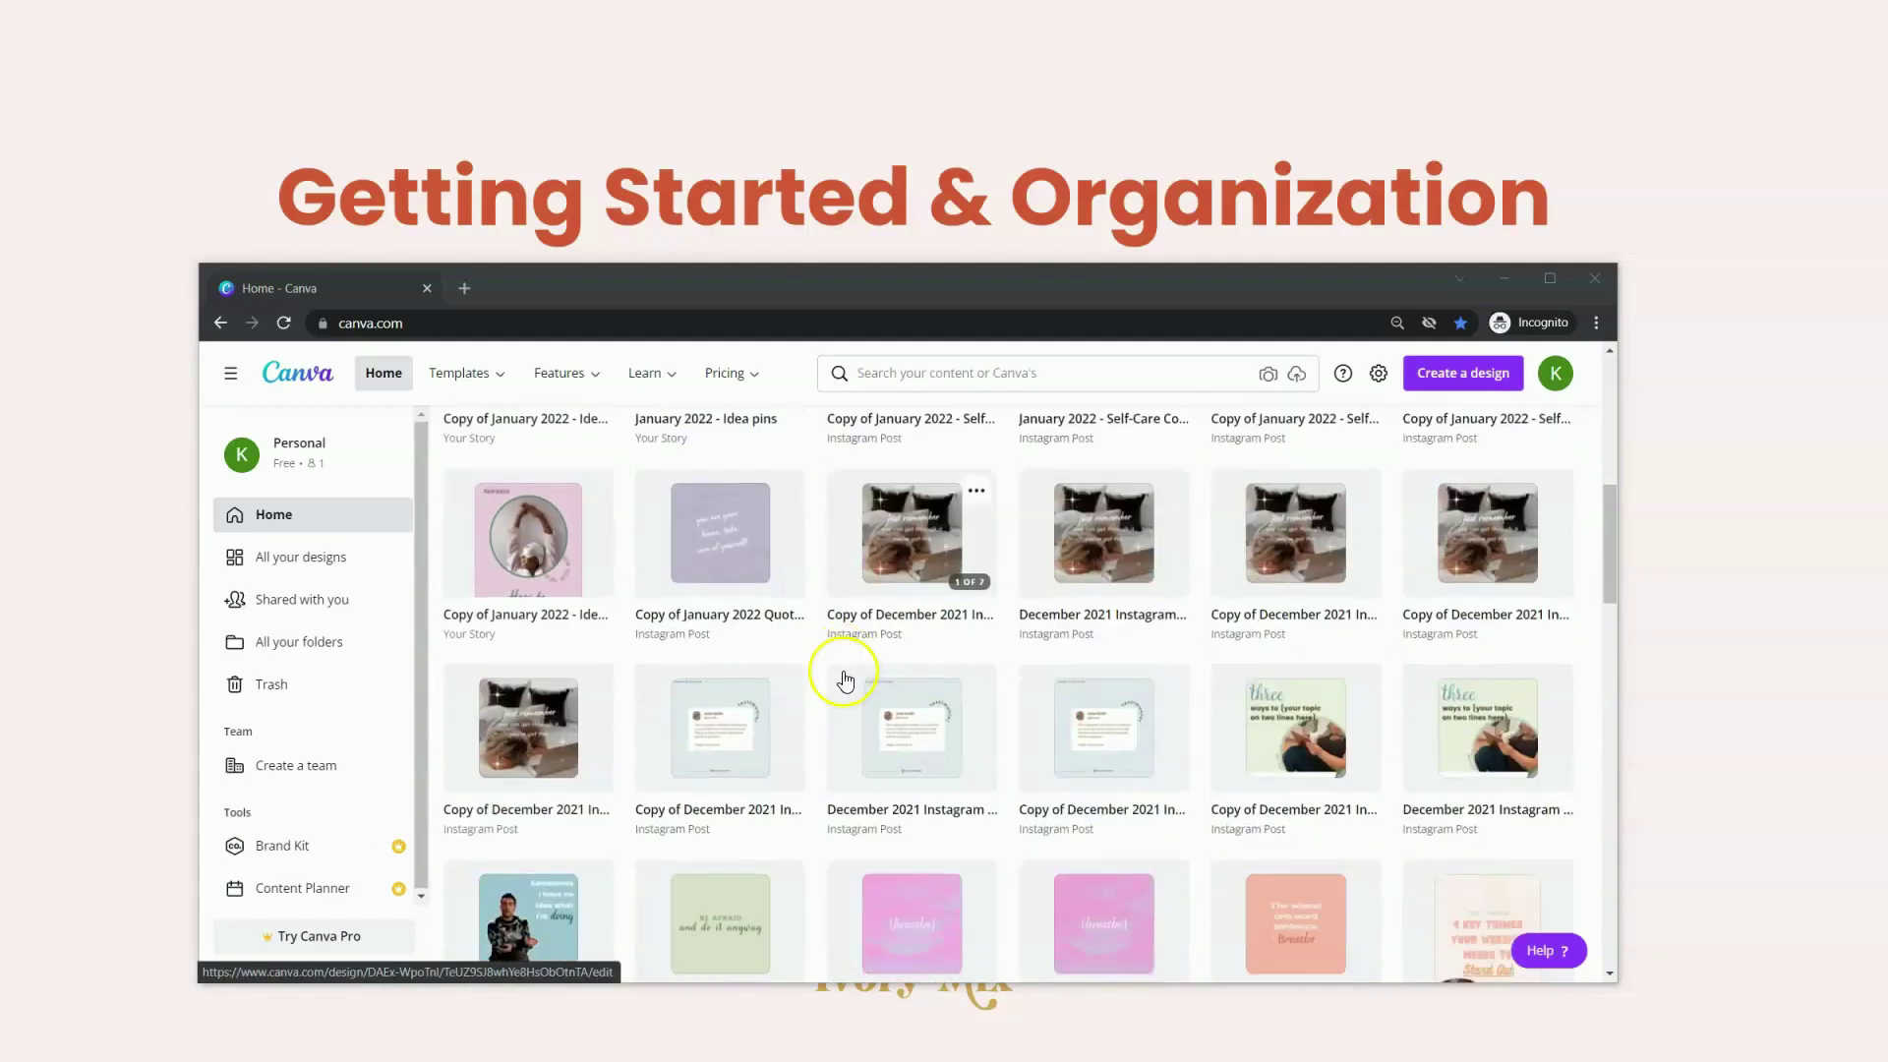
scroll(1475, 743, "down", 2)
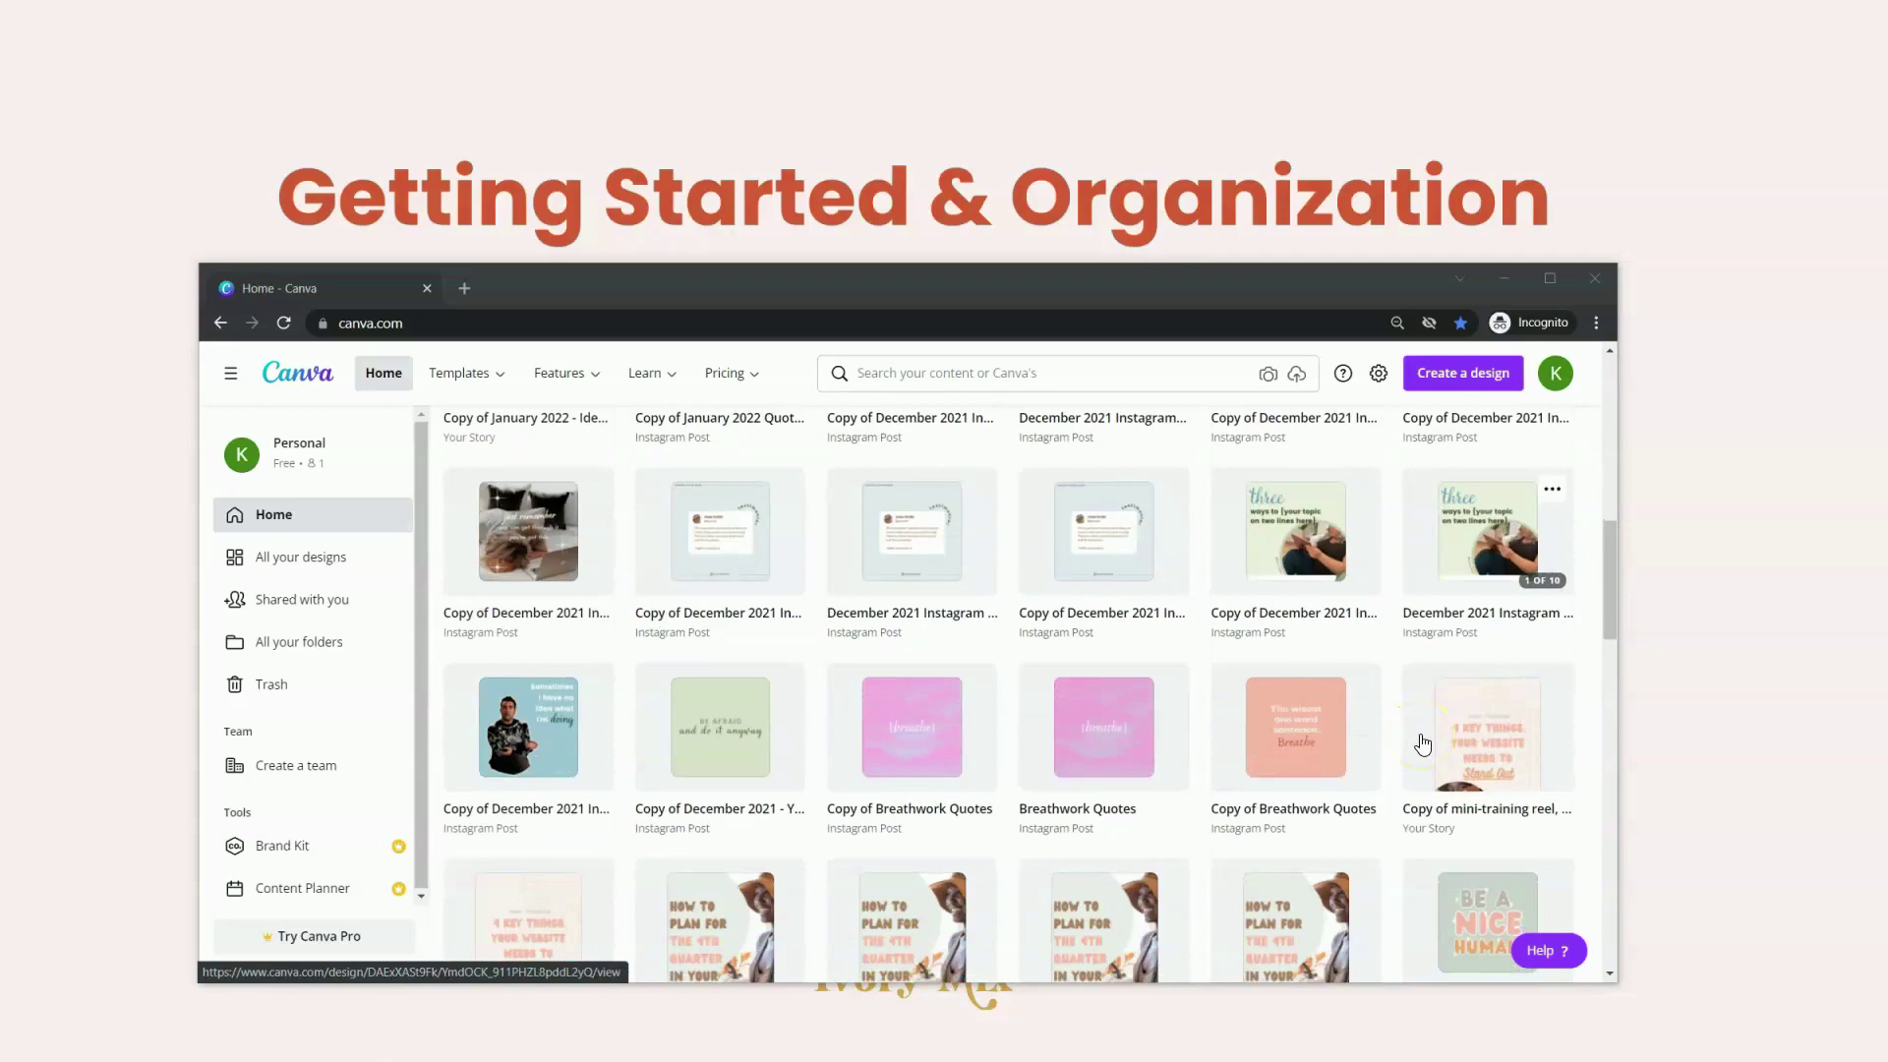
scroll(1421, 742, "down", 2)
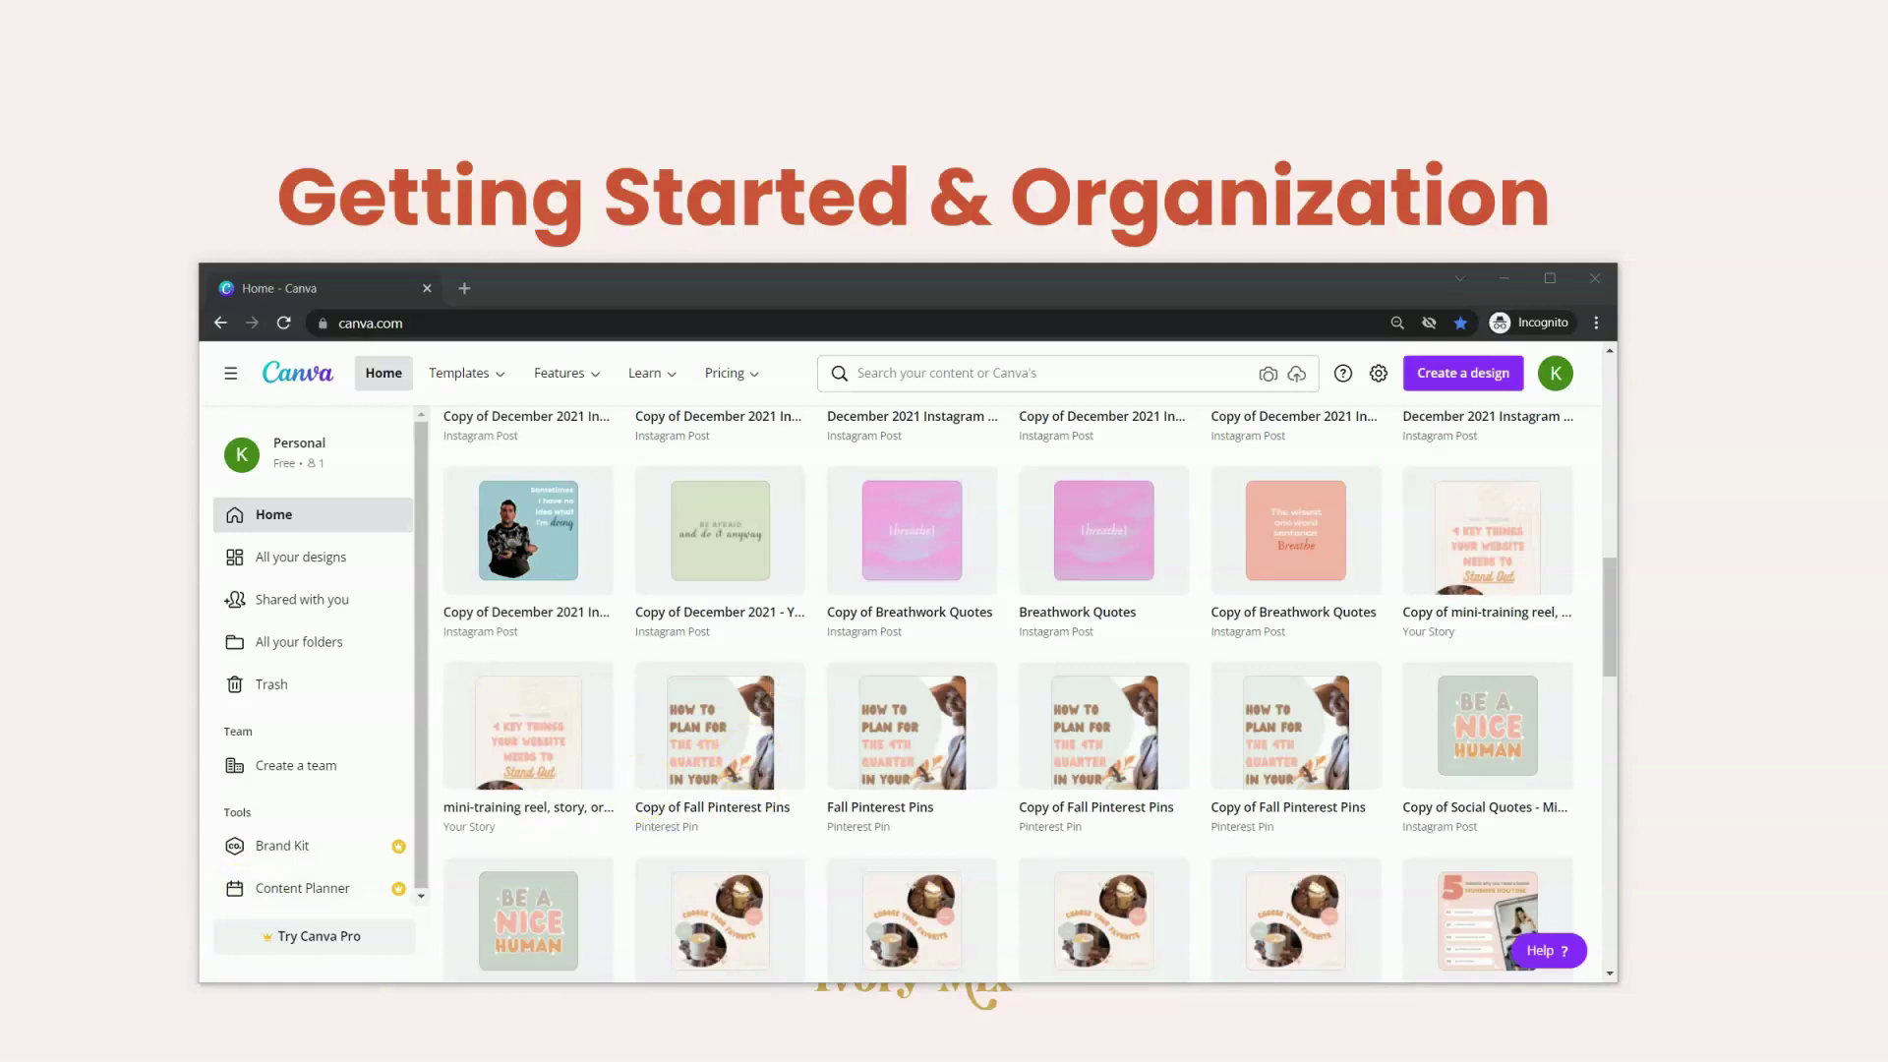
scroll(1079, 805, "up", 1)
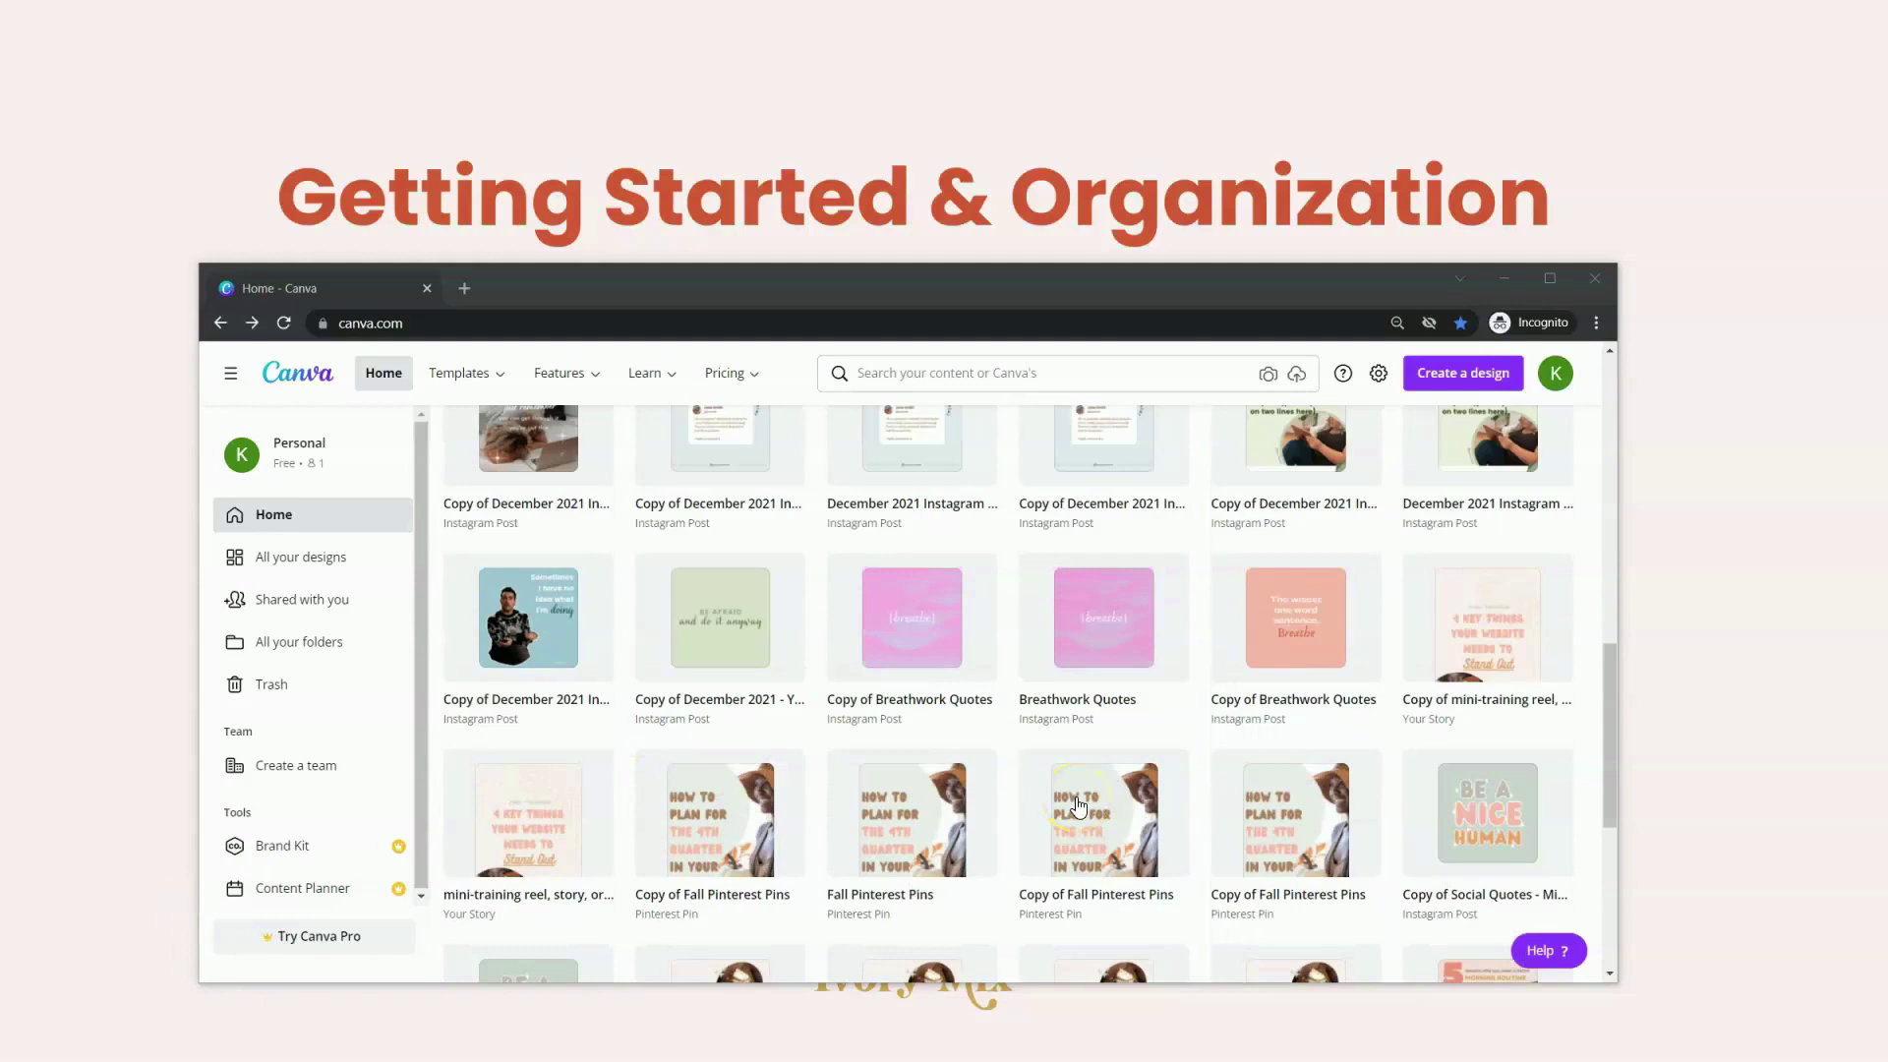
left_click(997, 375)
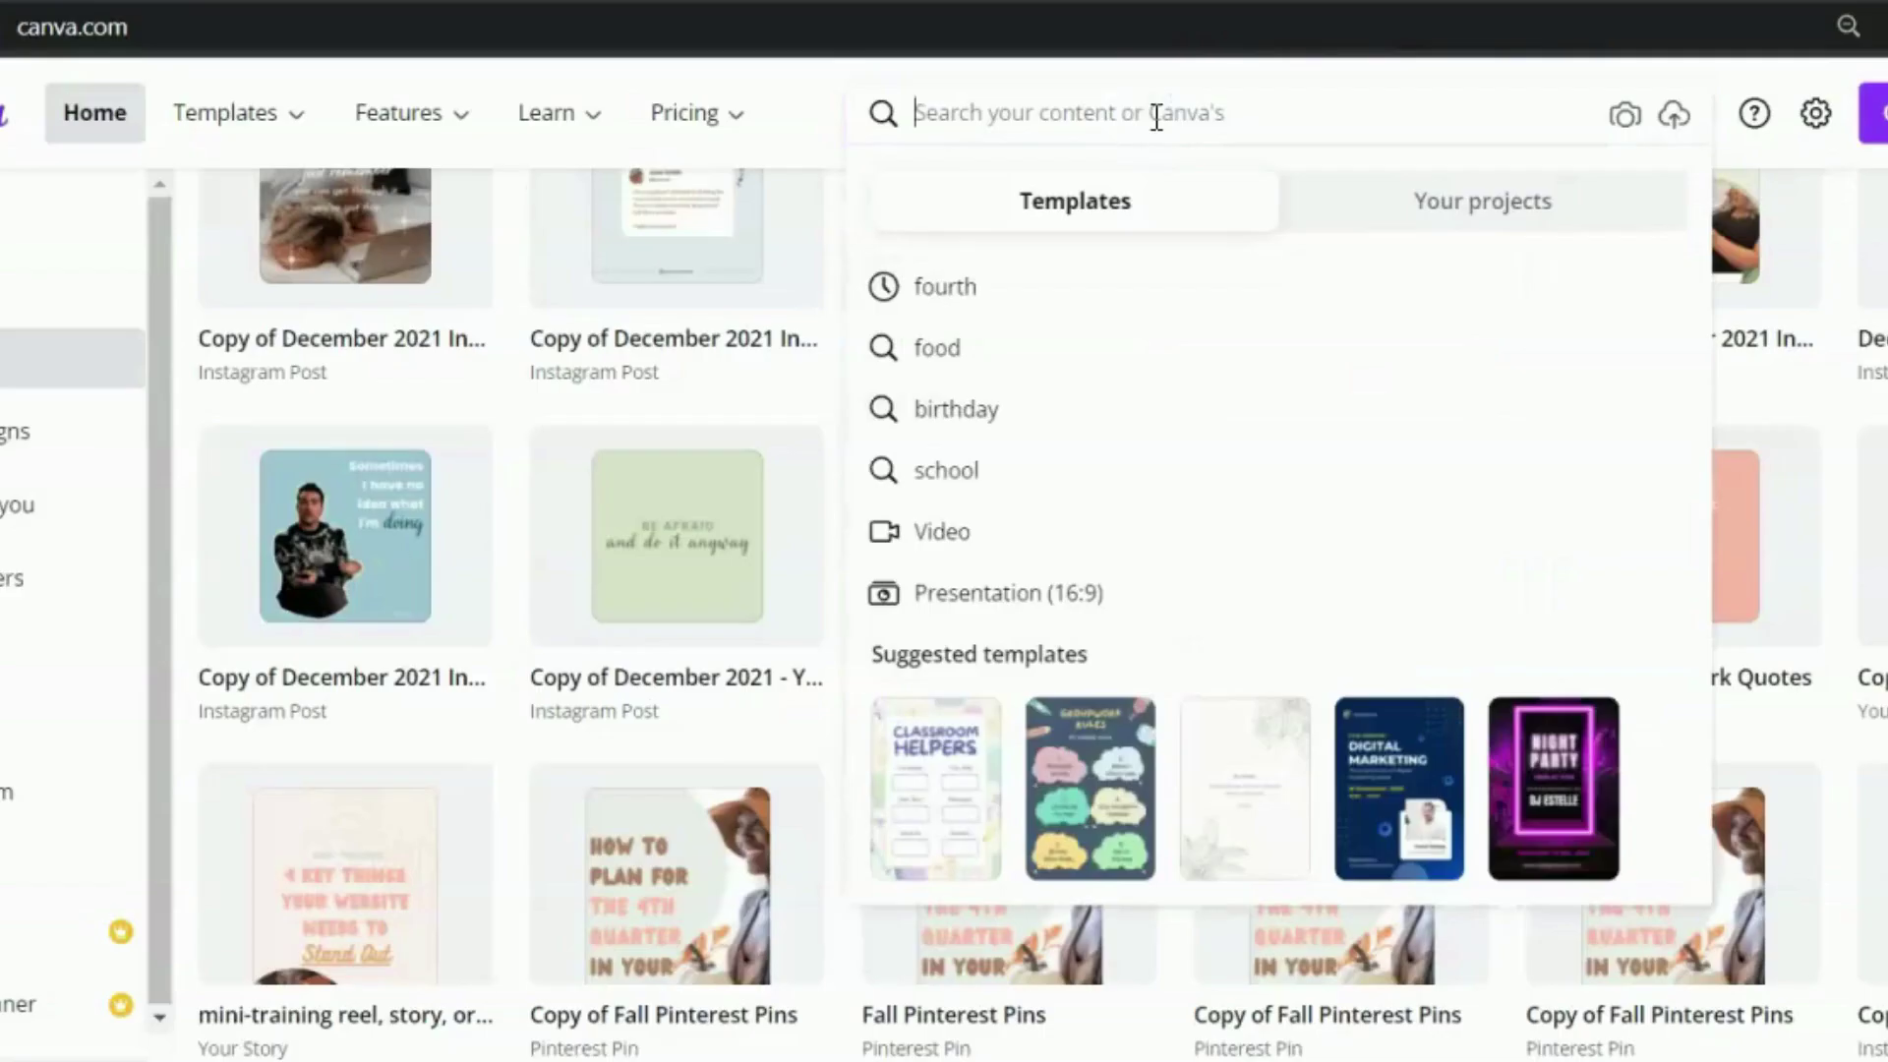
type("4th")
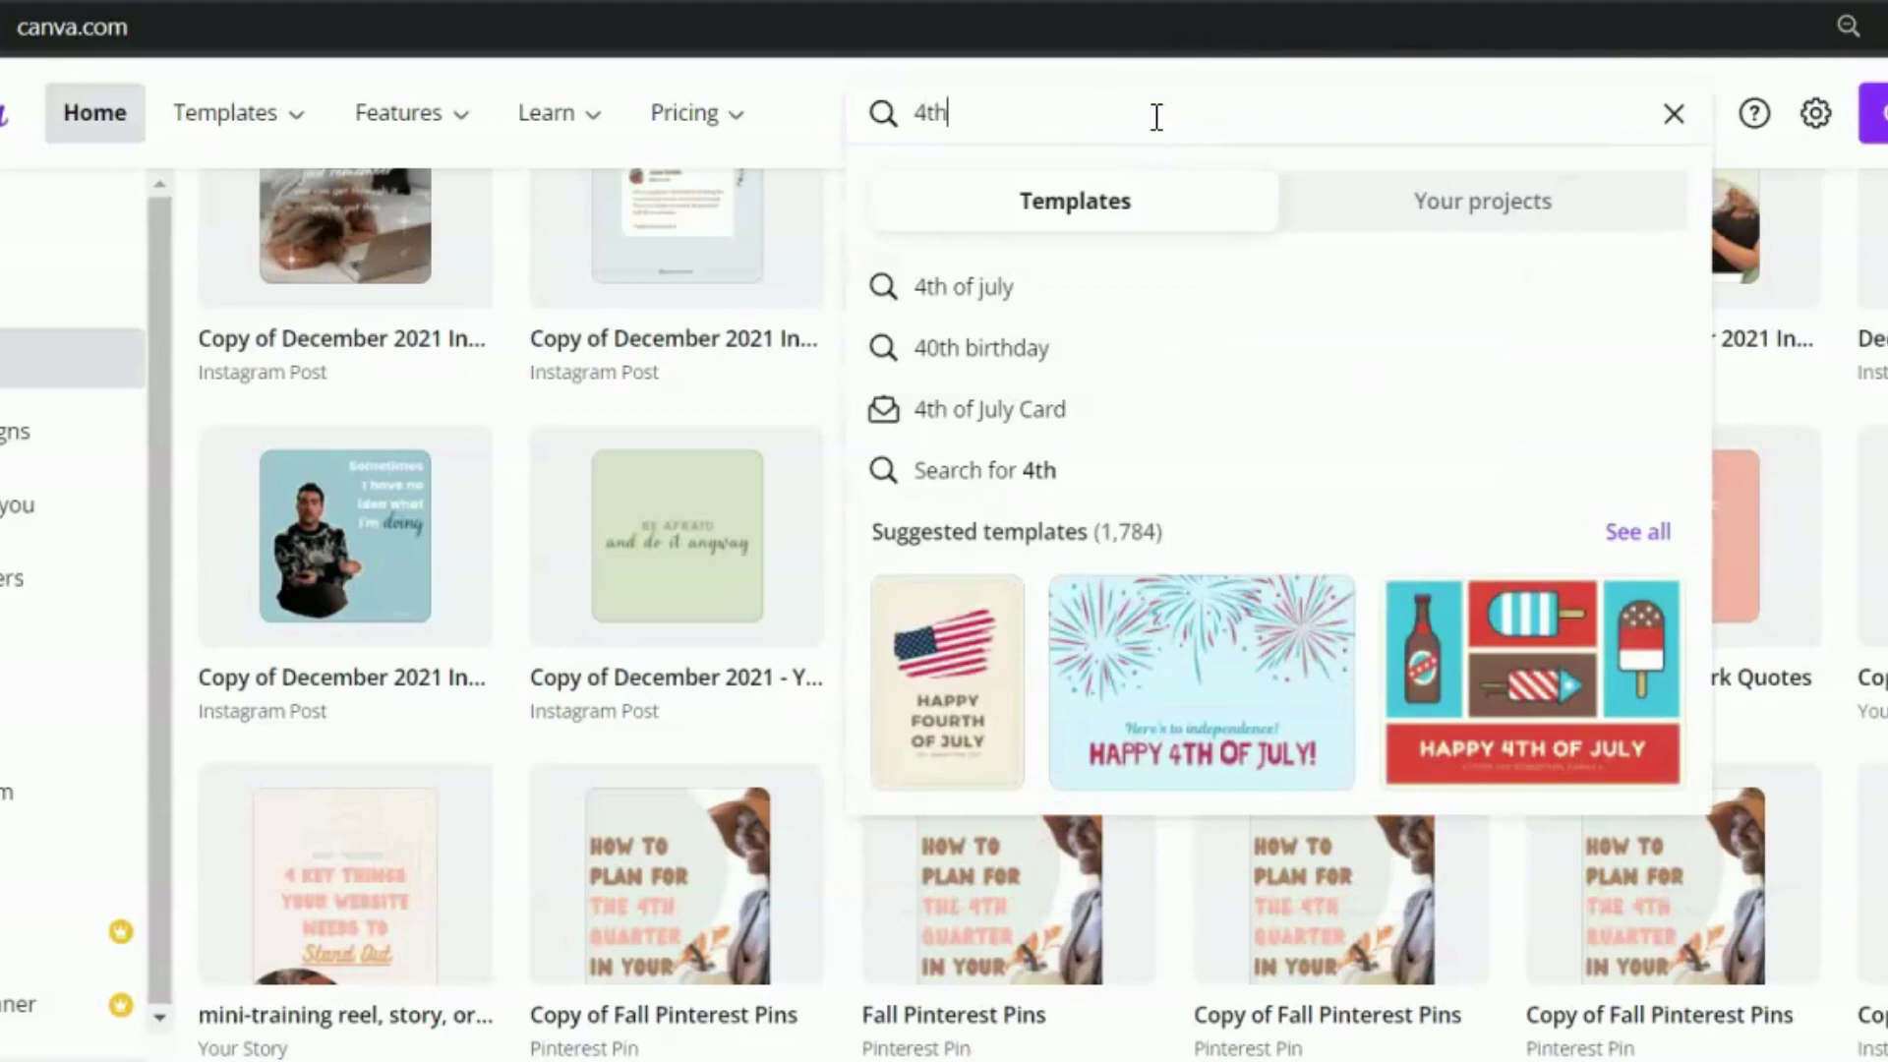
key("Return")
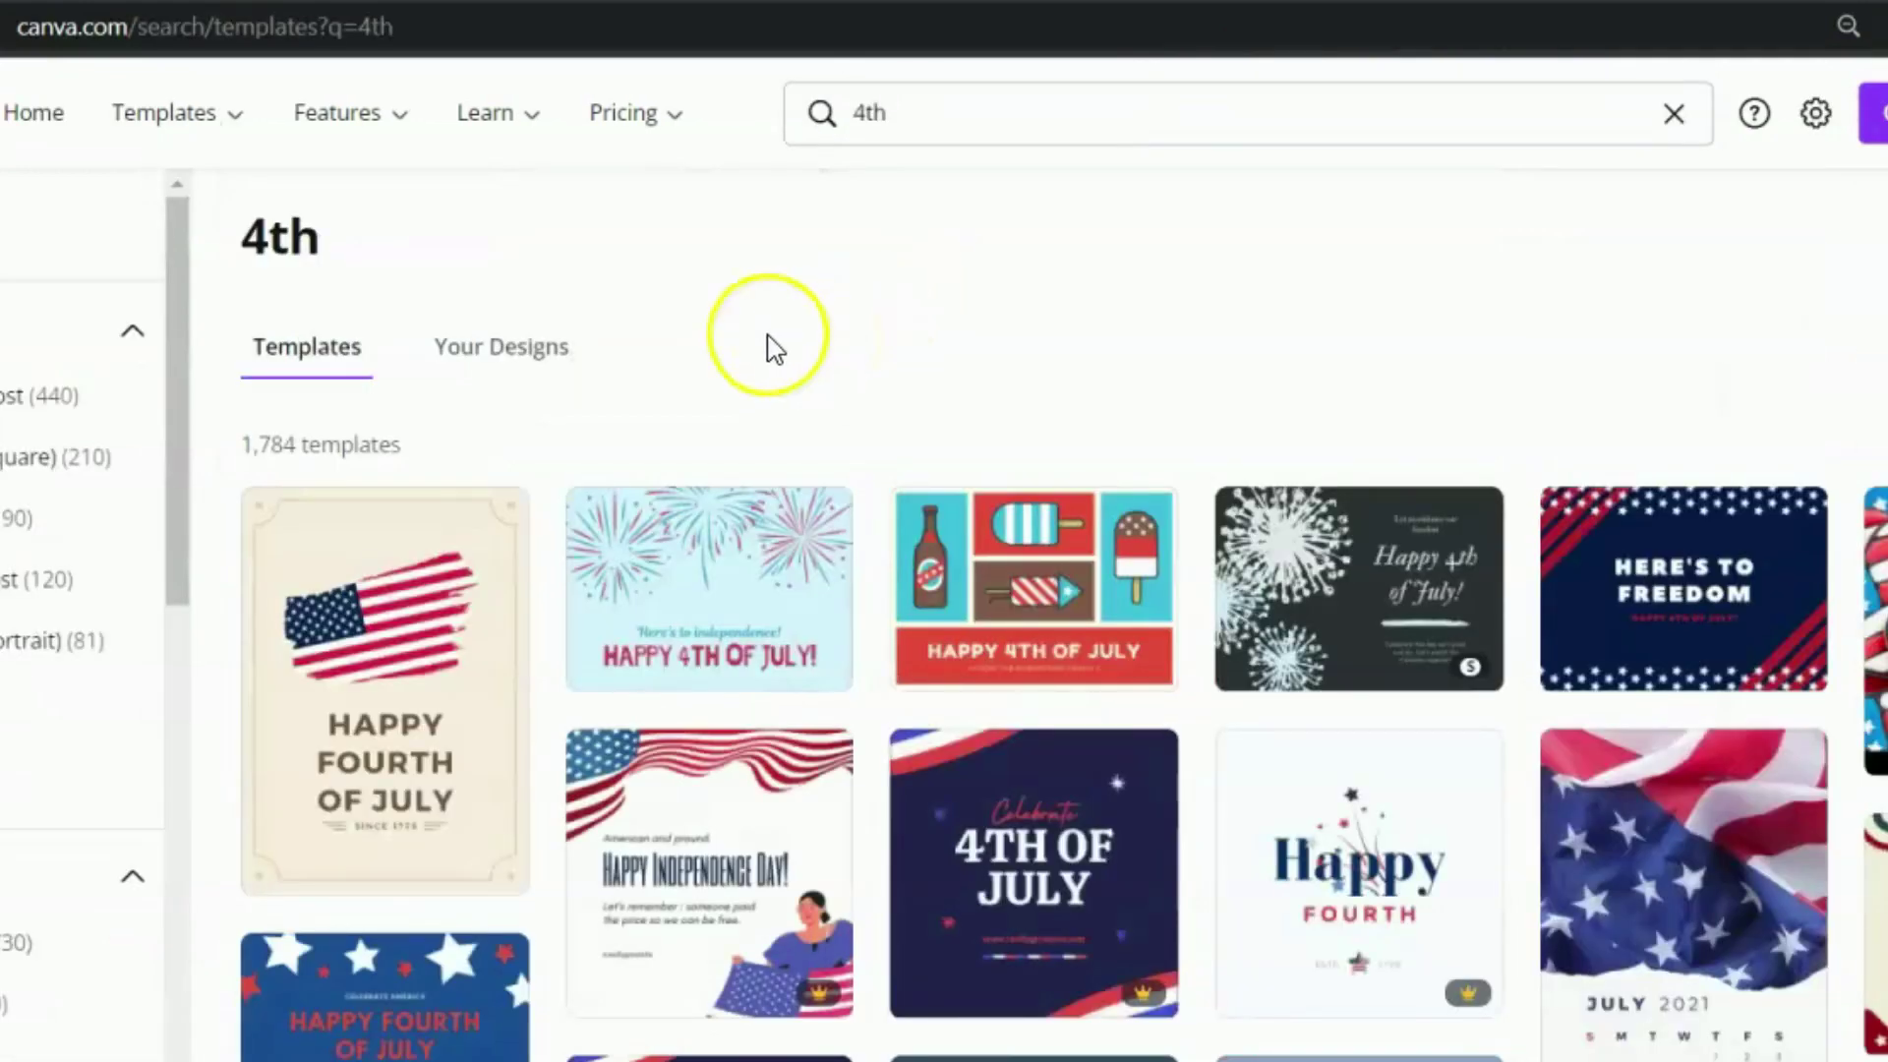
left_click(511, 372)
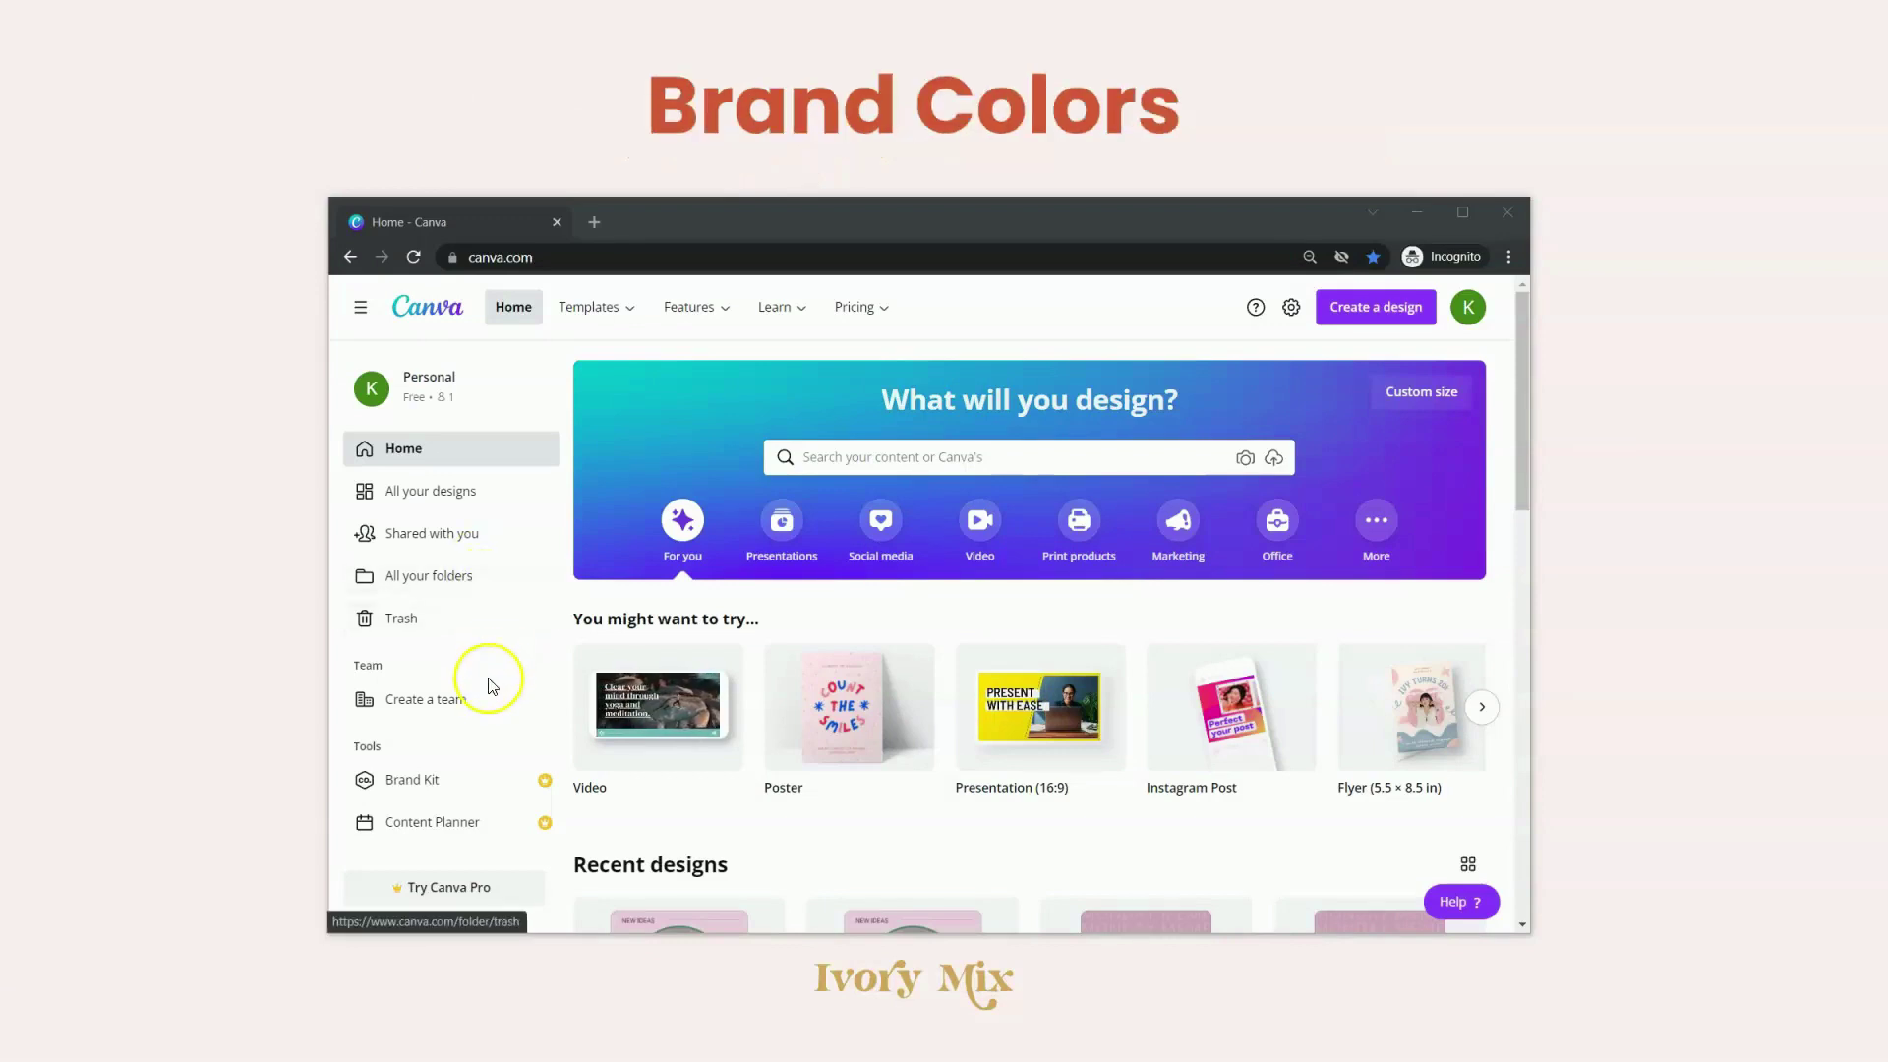
- Open the Brand Kit and review its purple palette and Abril Fatface, Trocchi, Arimo fonts
left_click(425, 784)
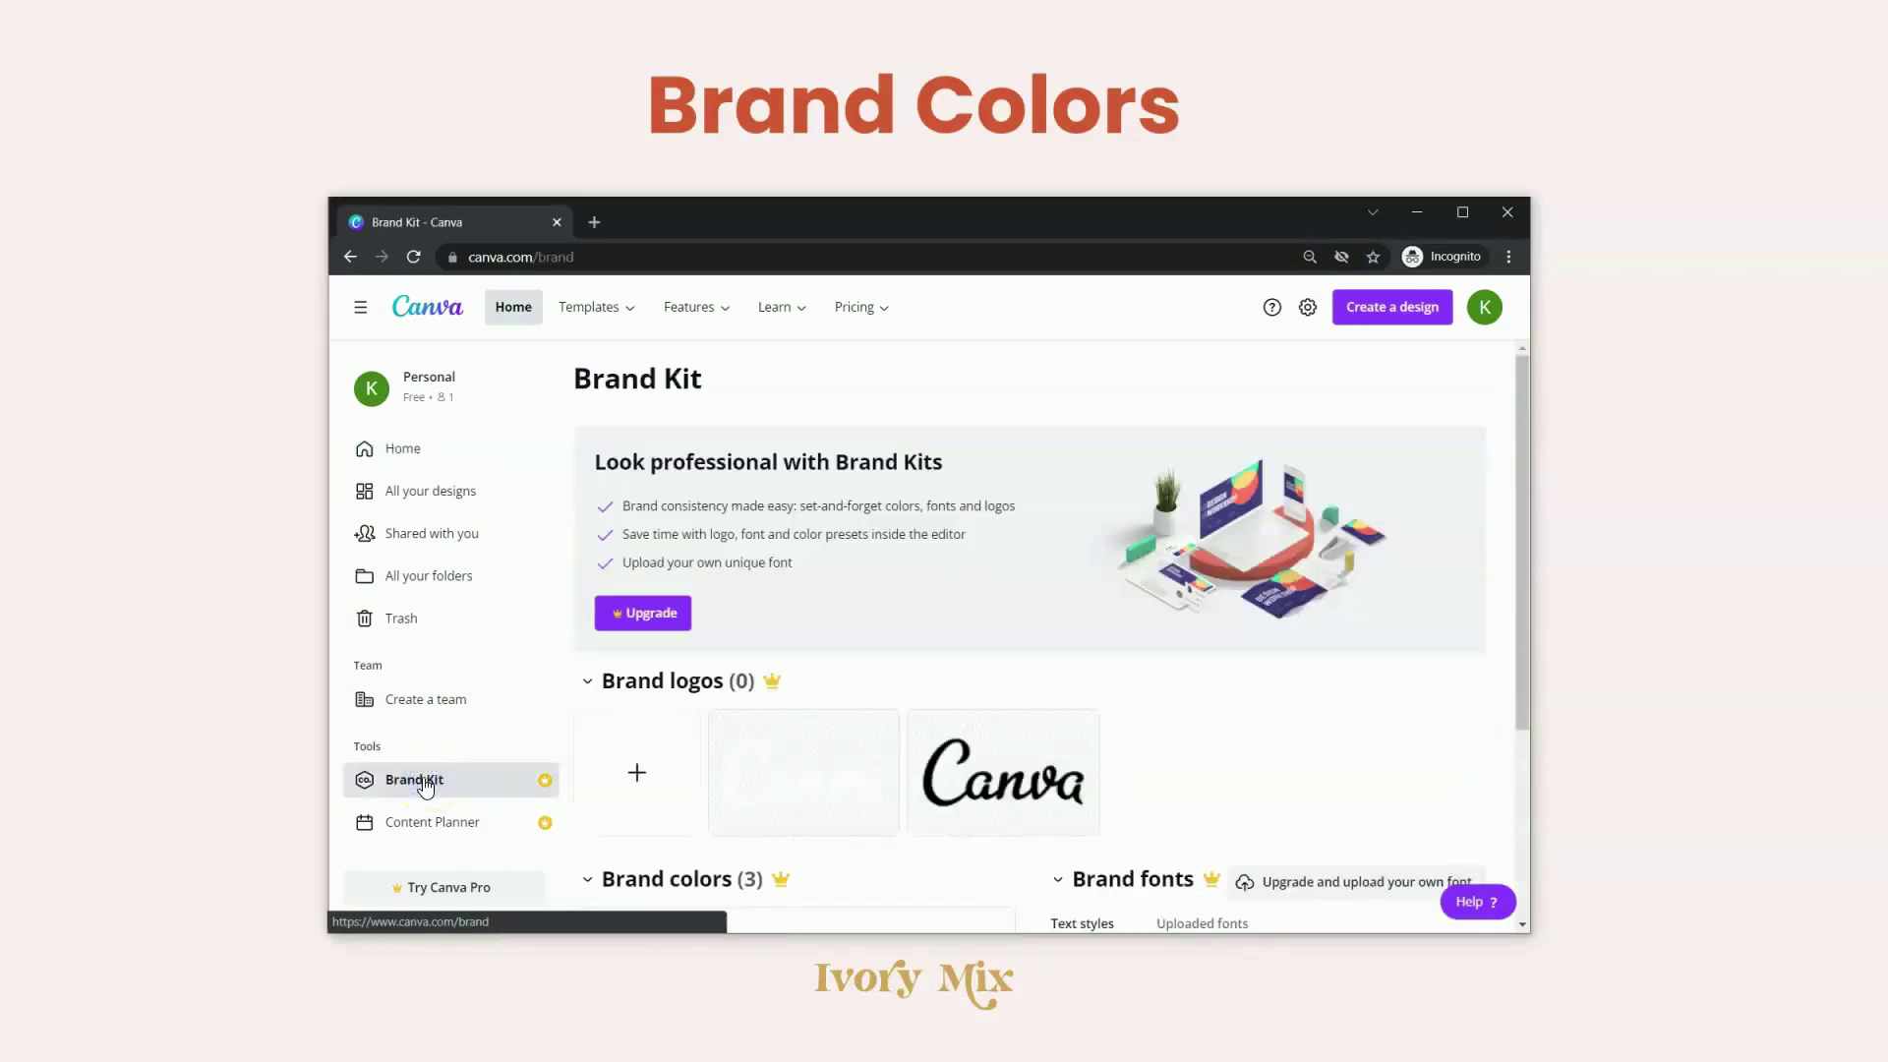
scroll(1258, 641, "down", 2)
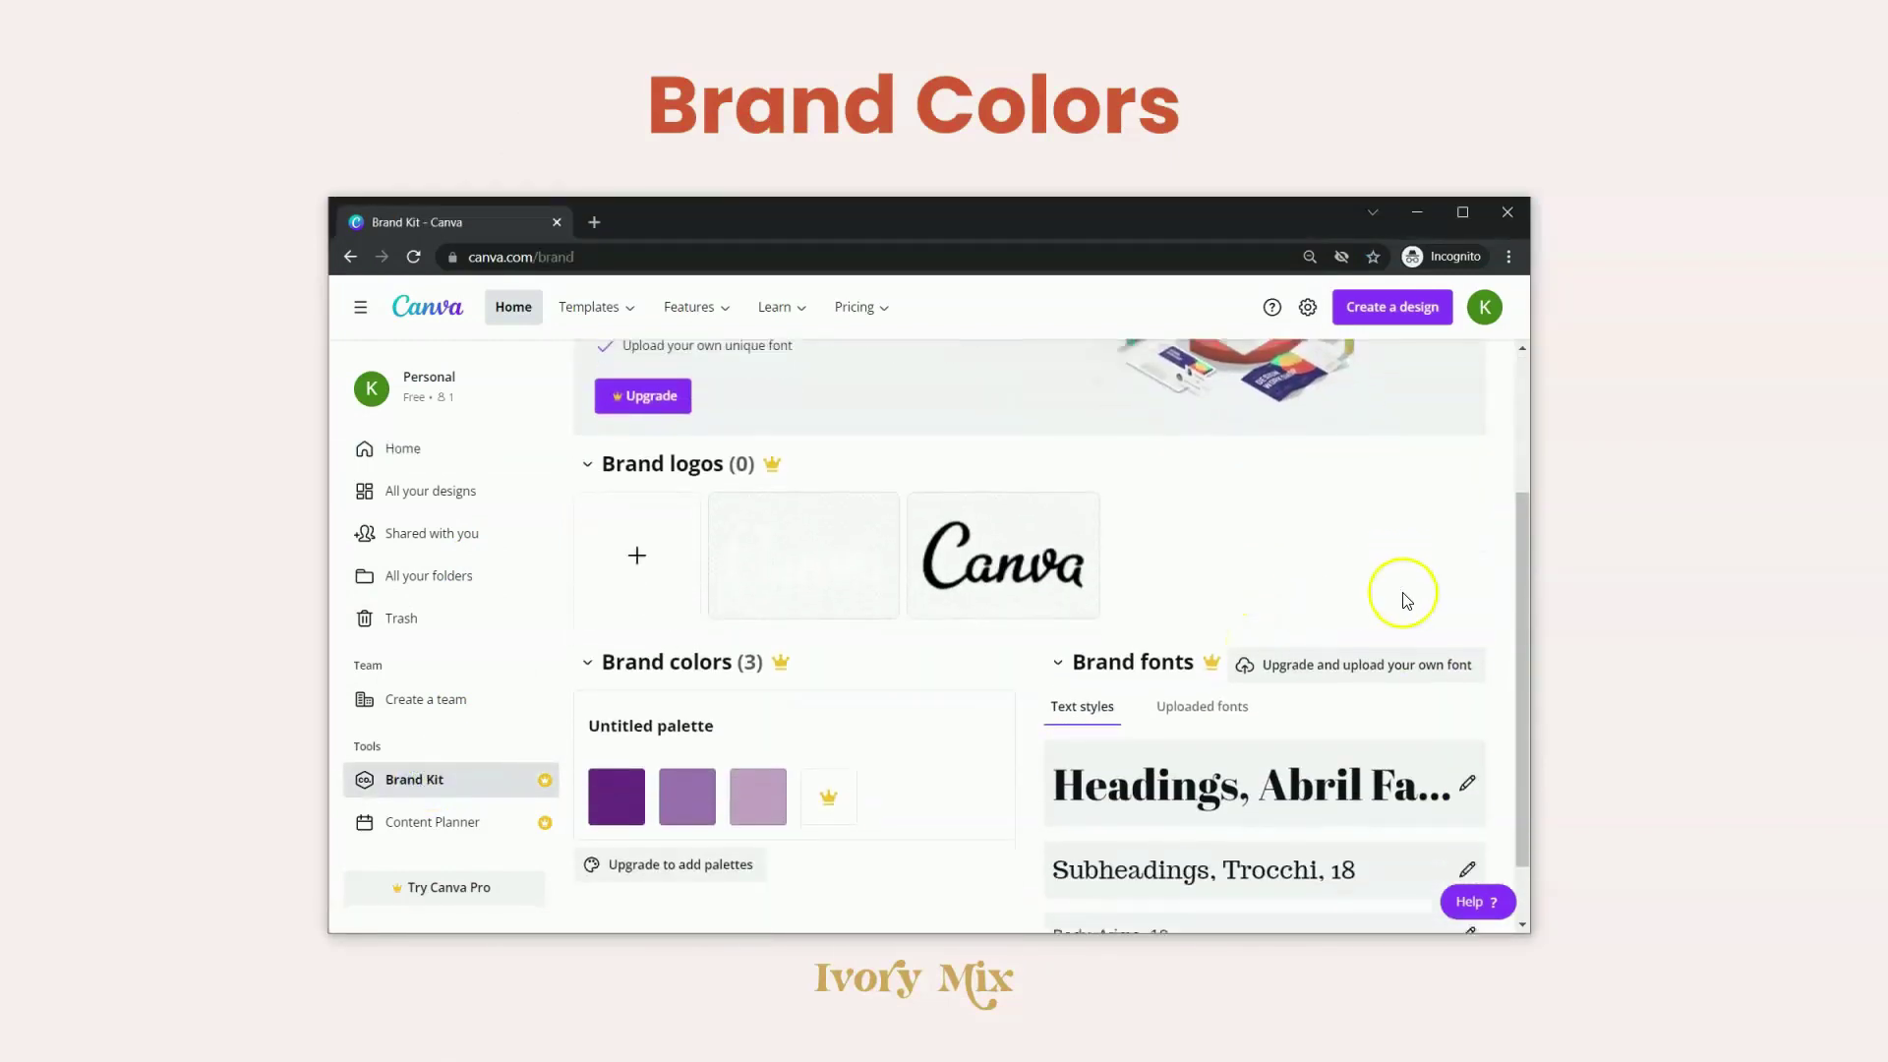
scroll(1402, 590, "down", 1)
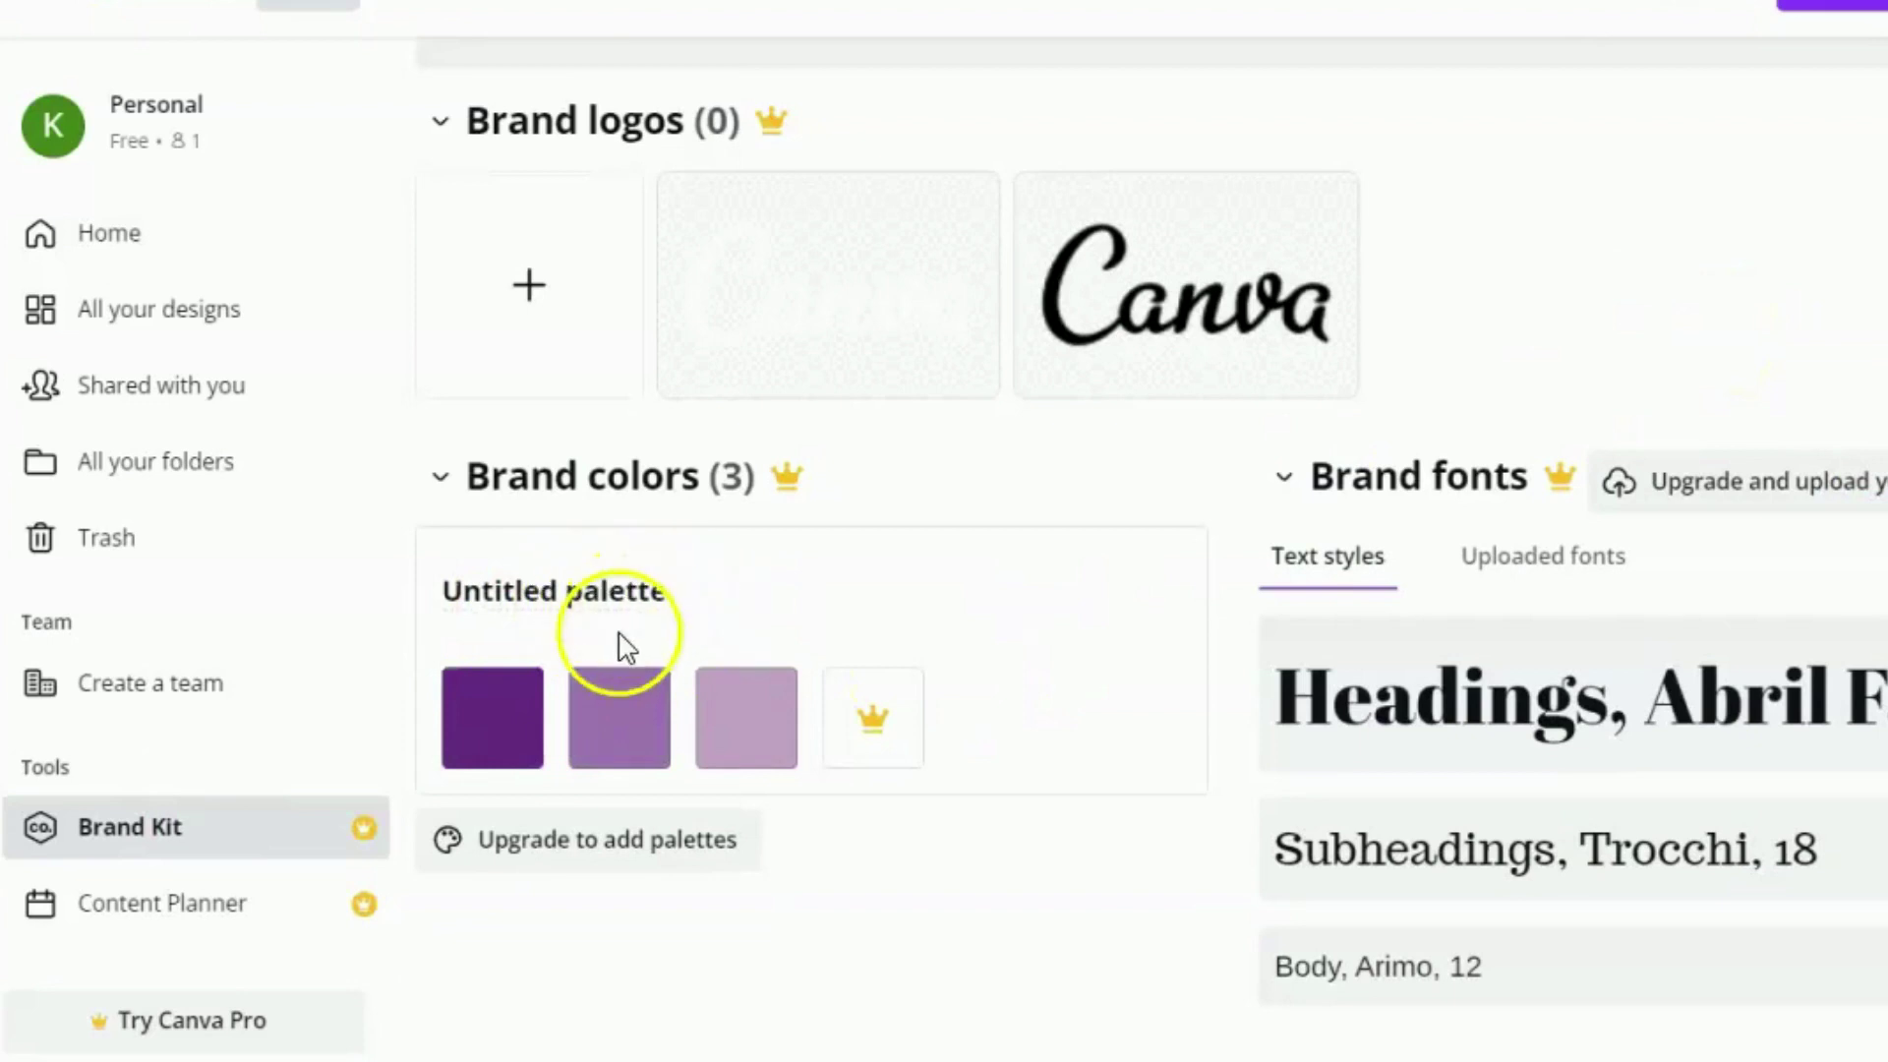
mouse_move(757, 727)
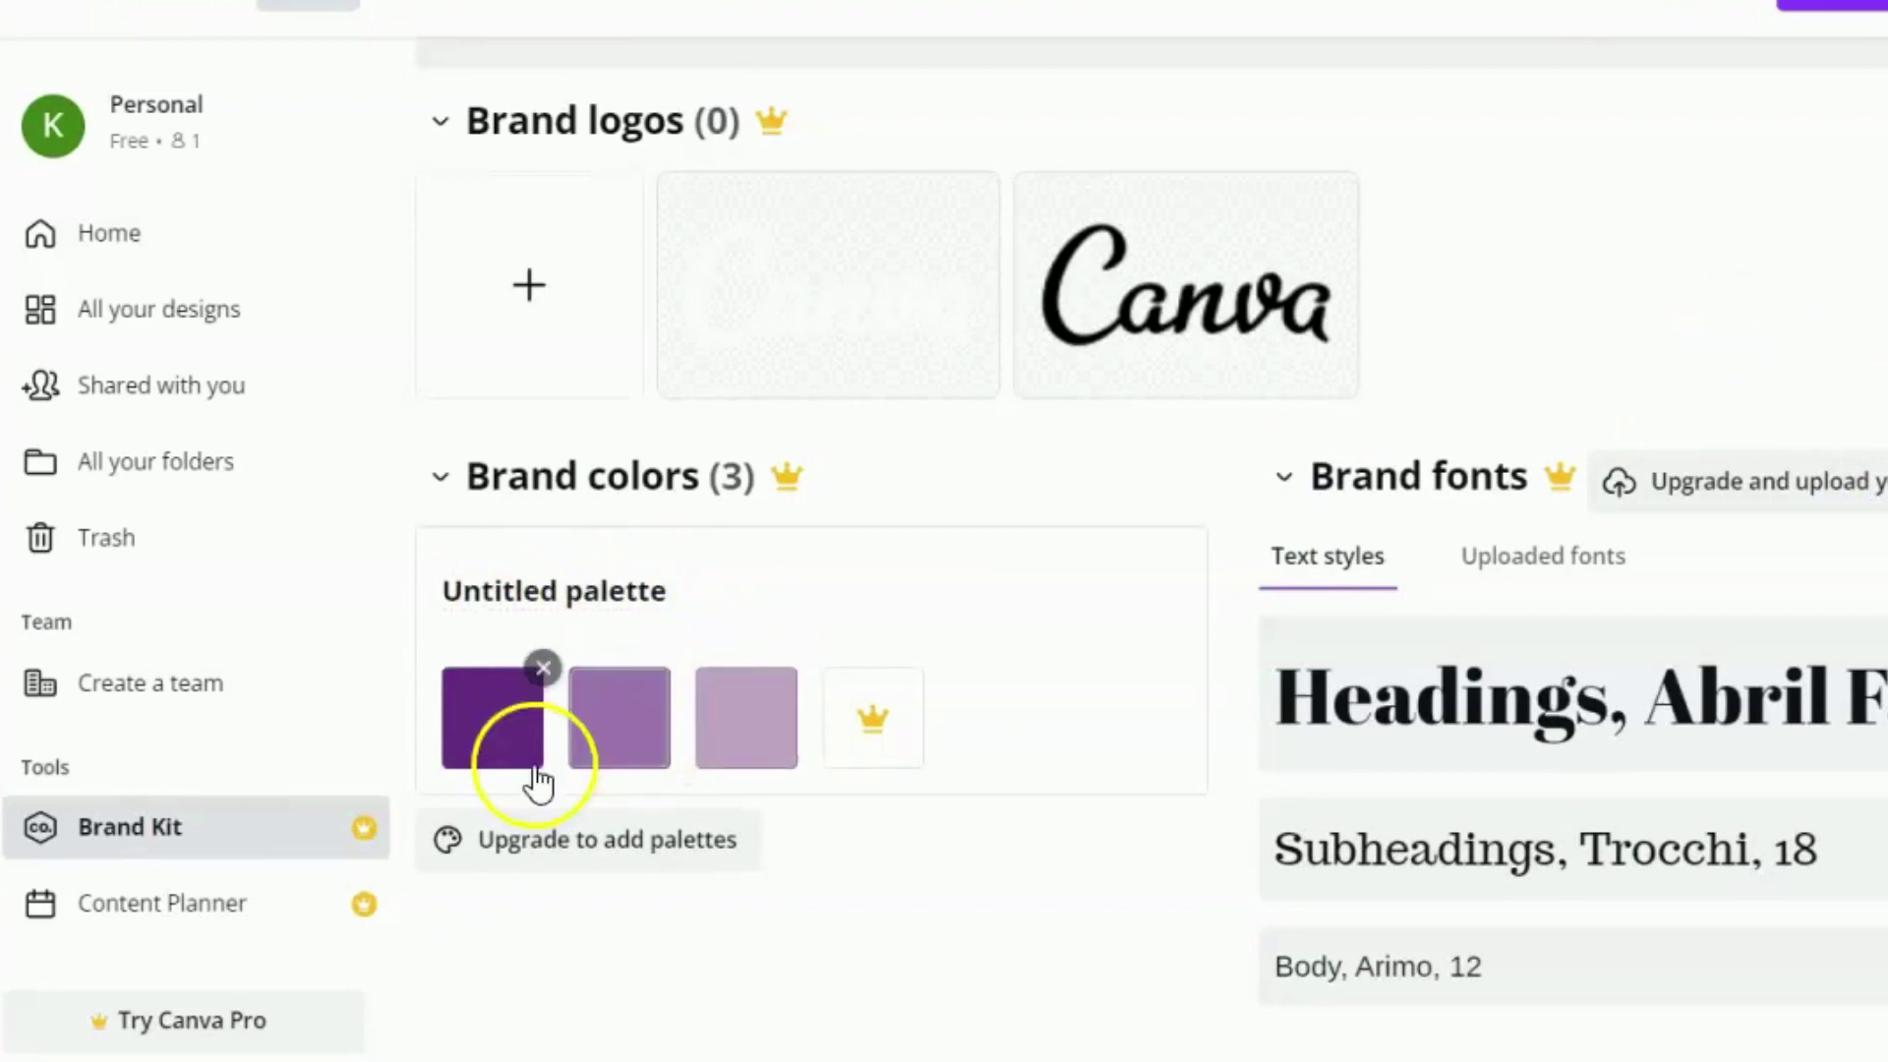
mouse_move(875, 739)
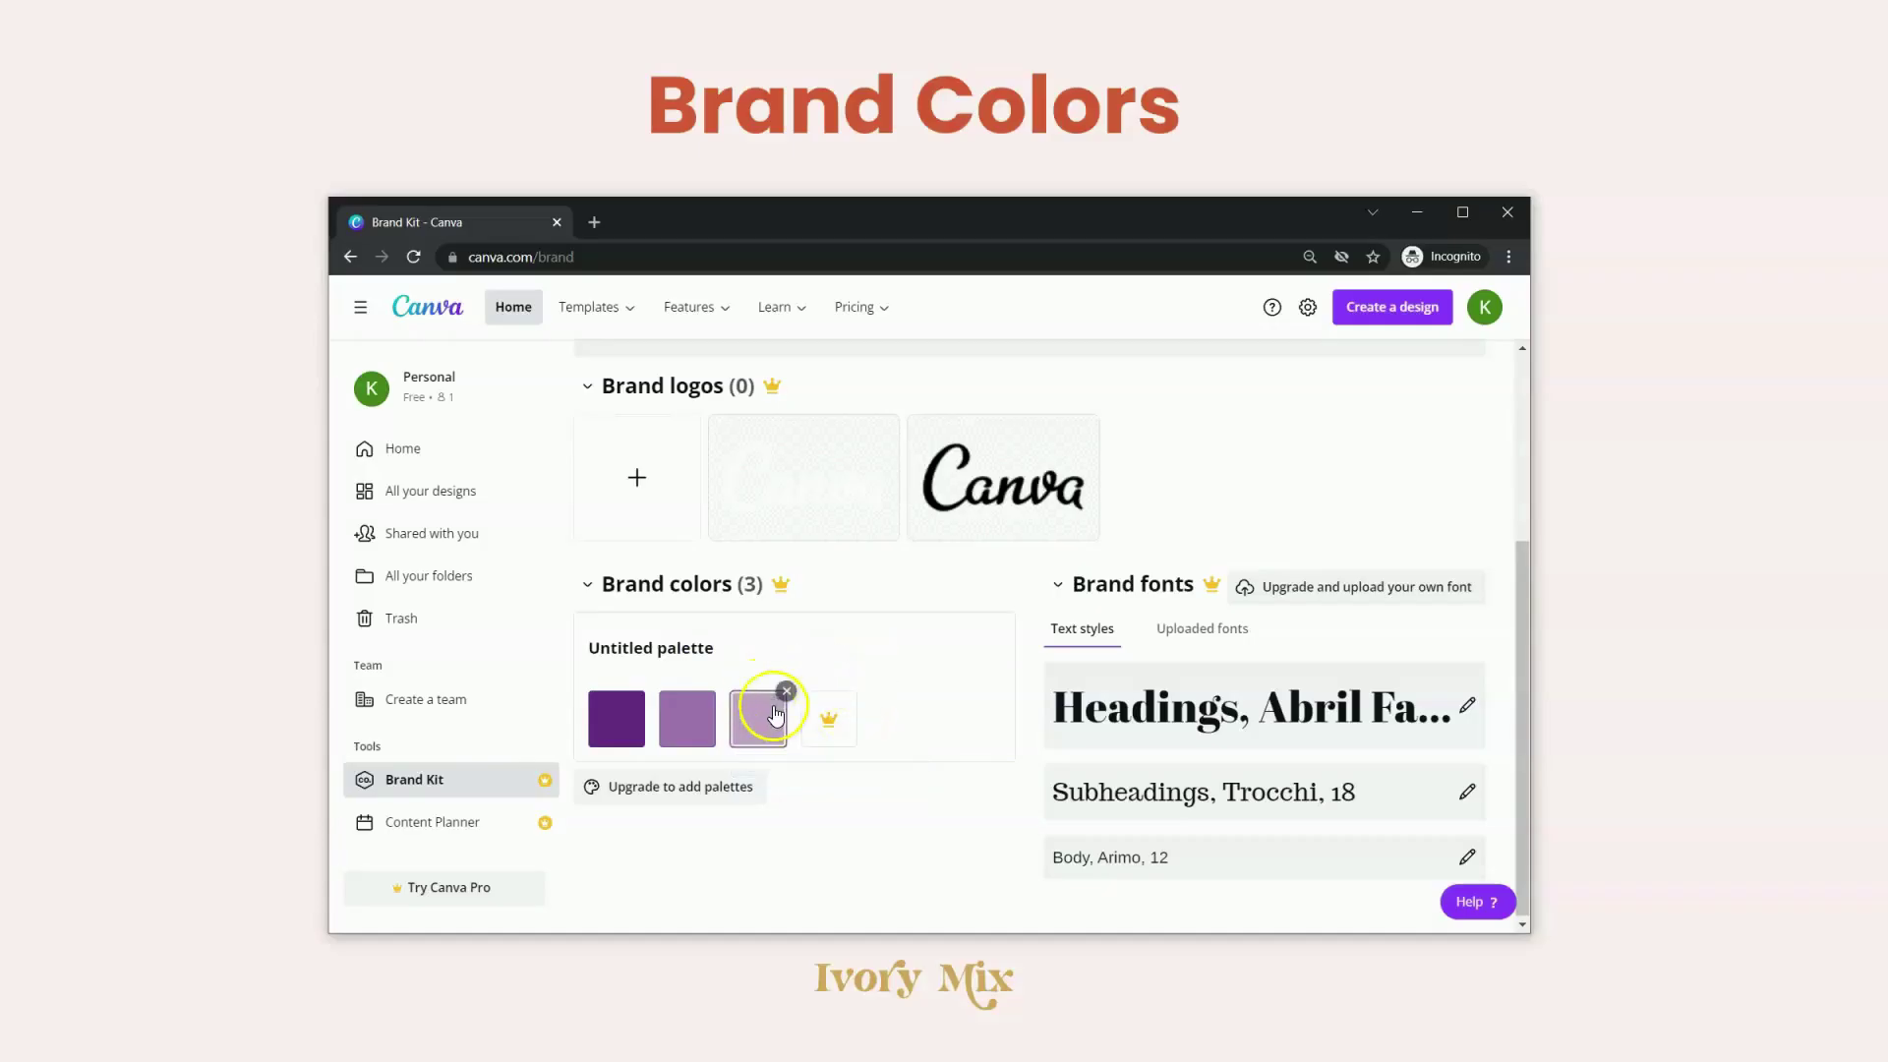
mouse_move(605, 732)
mouse_move(705, 745)
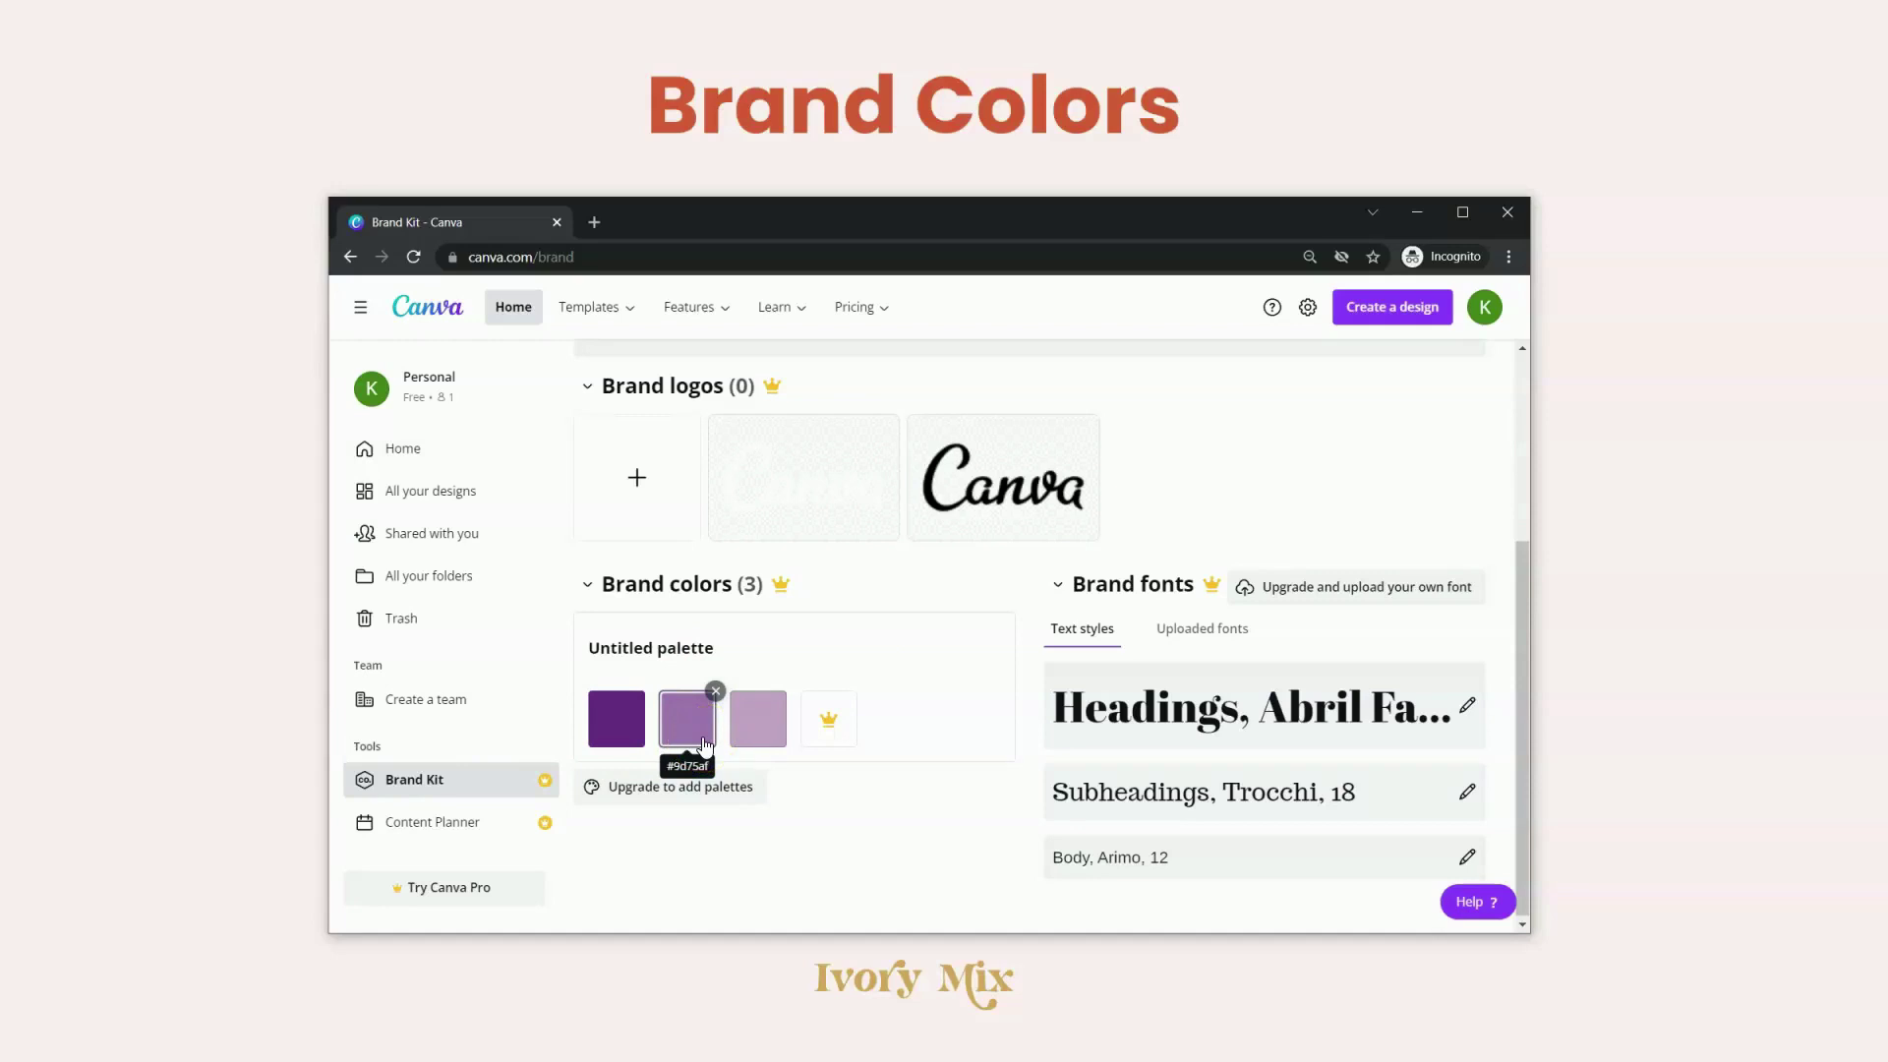
left_click(638, 744)
left_click(724, 650)
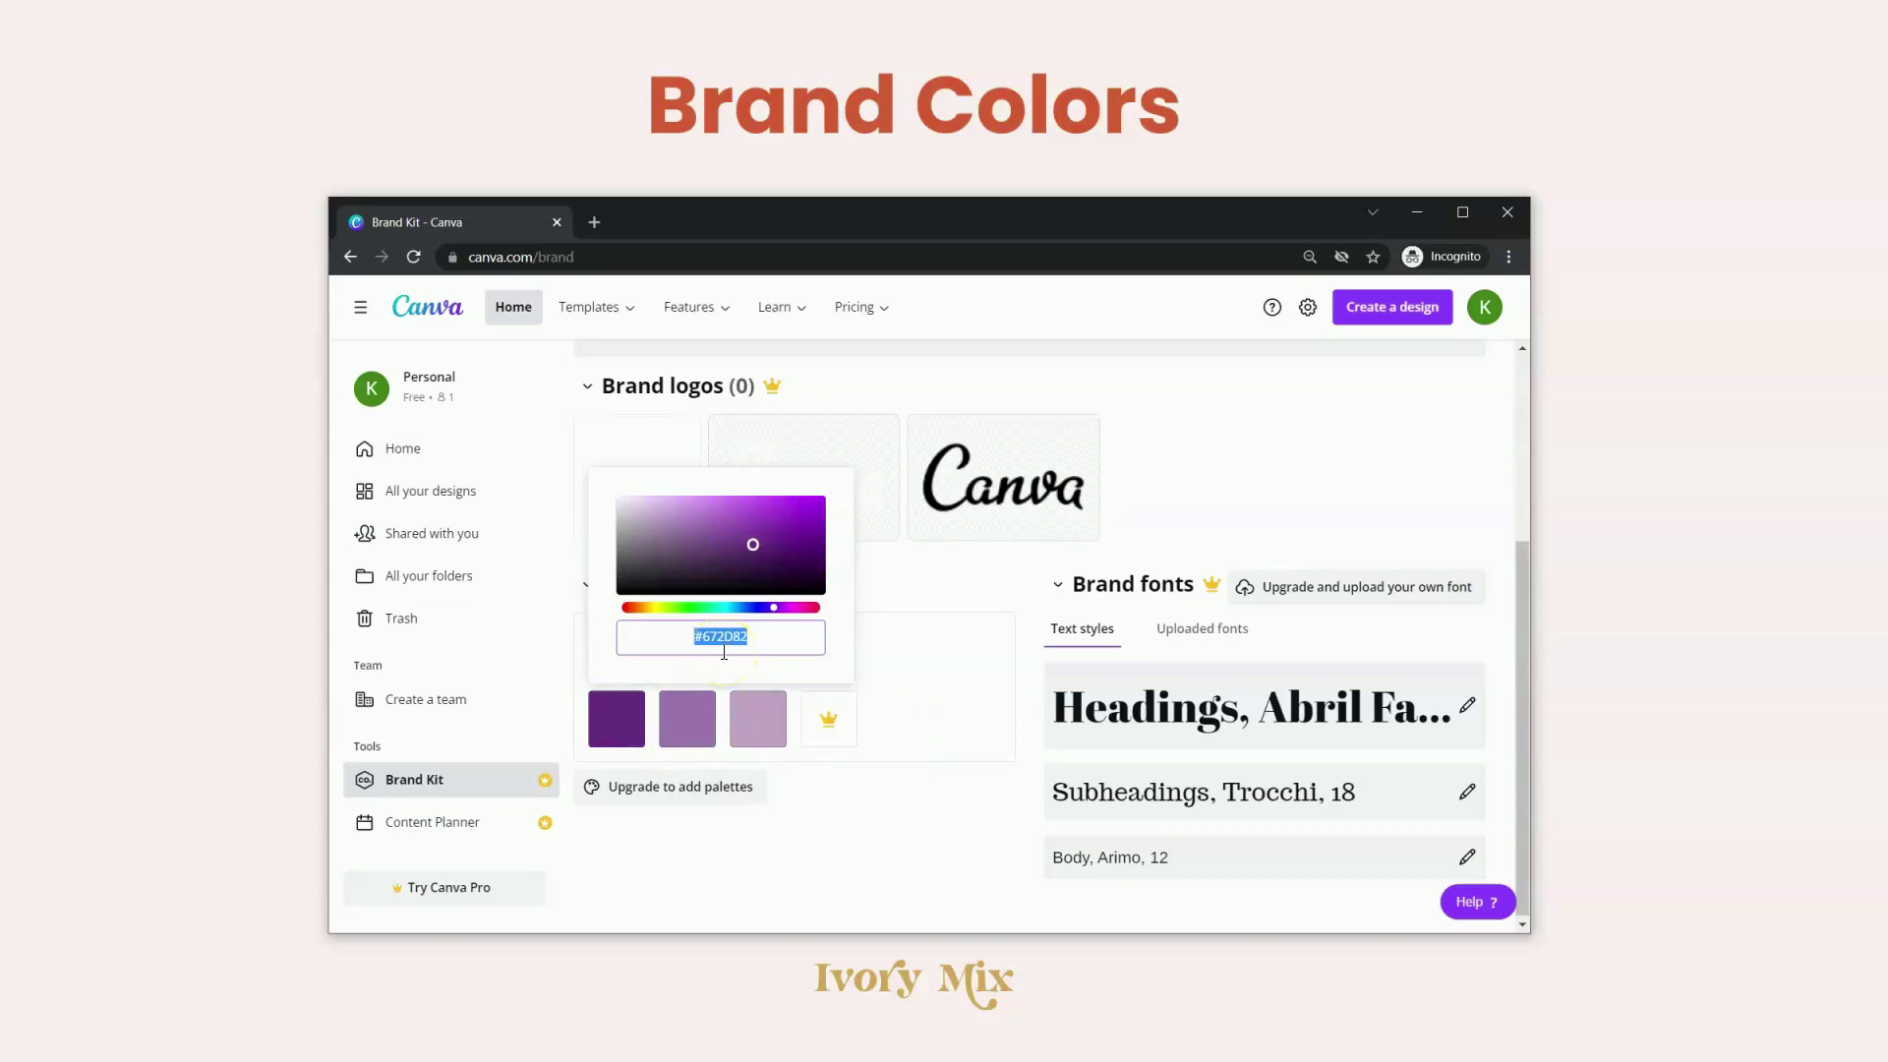
left_click(642, 688)
left_click(897, 700)
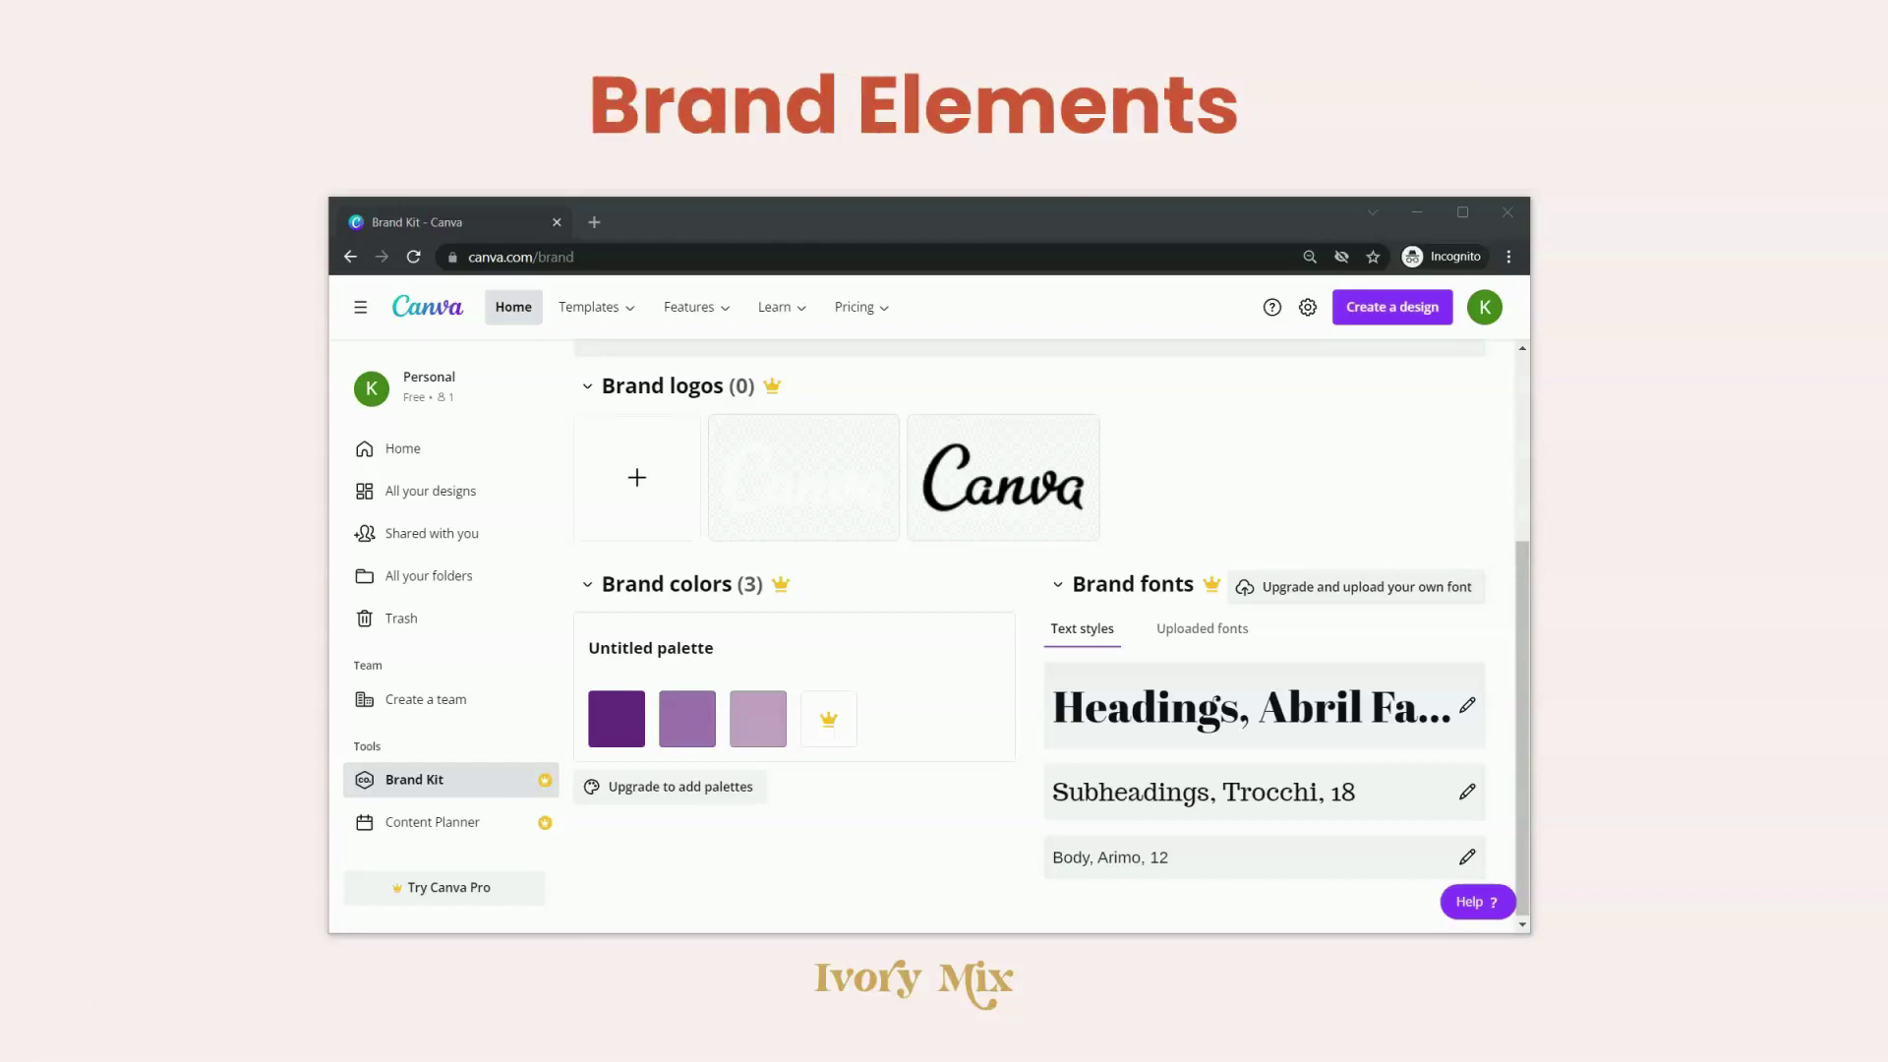
- Create a new folder named 'Brand Elements' from the all-folders overview
left_click(404, 589)
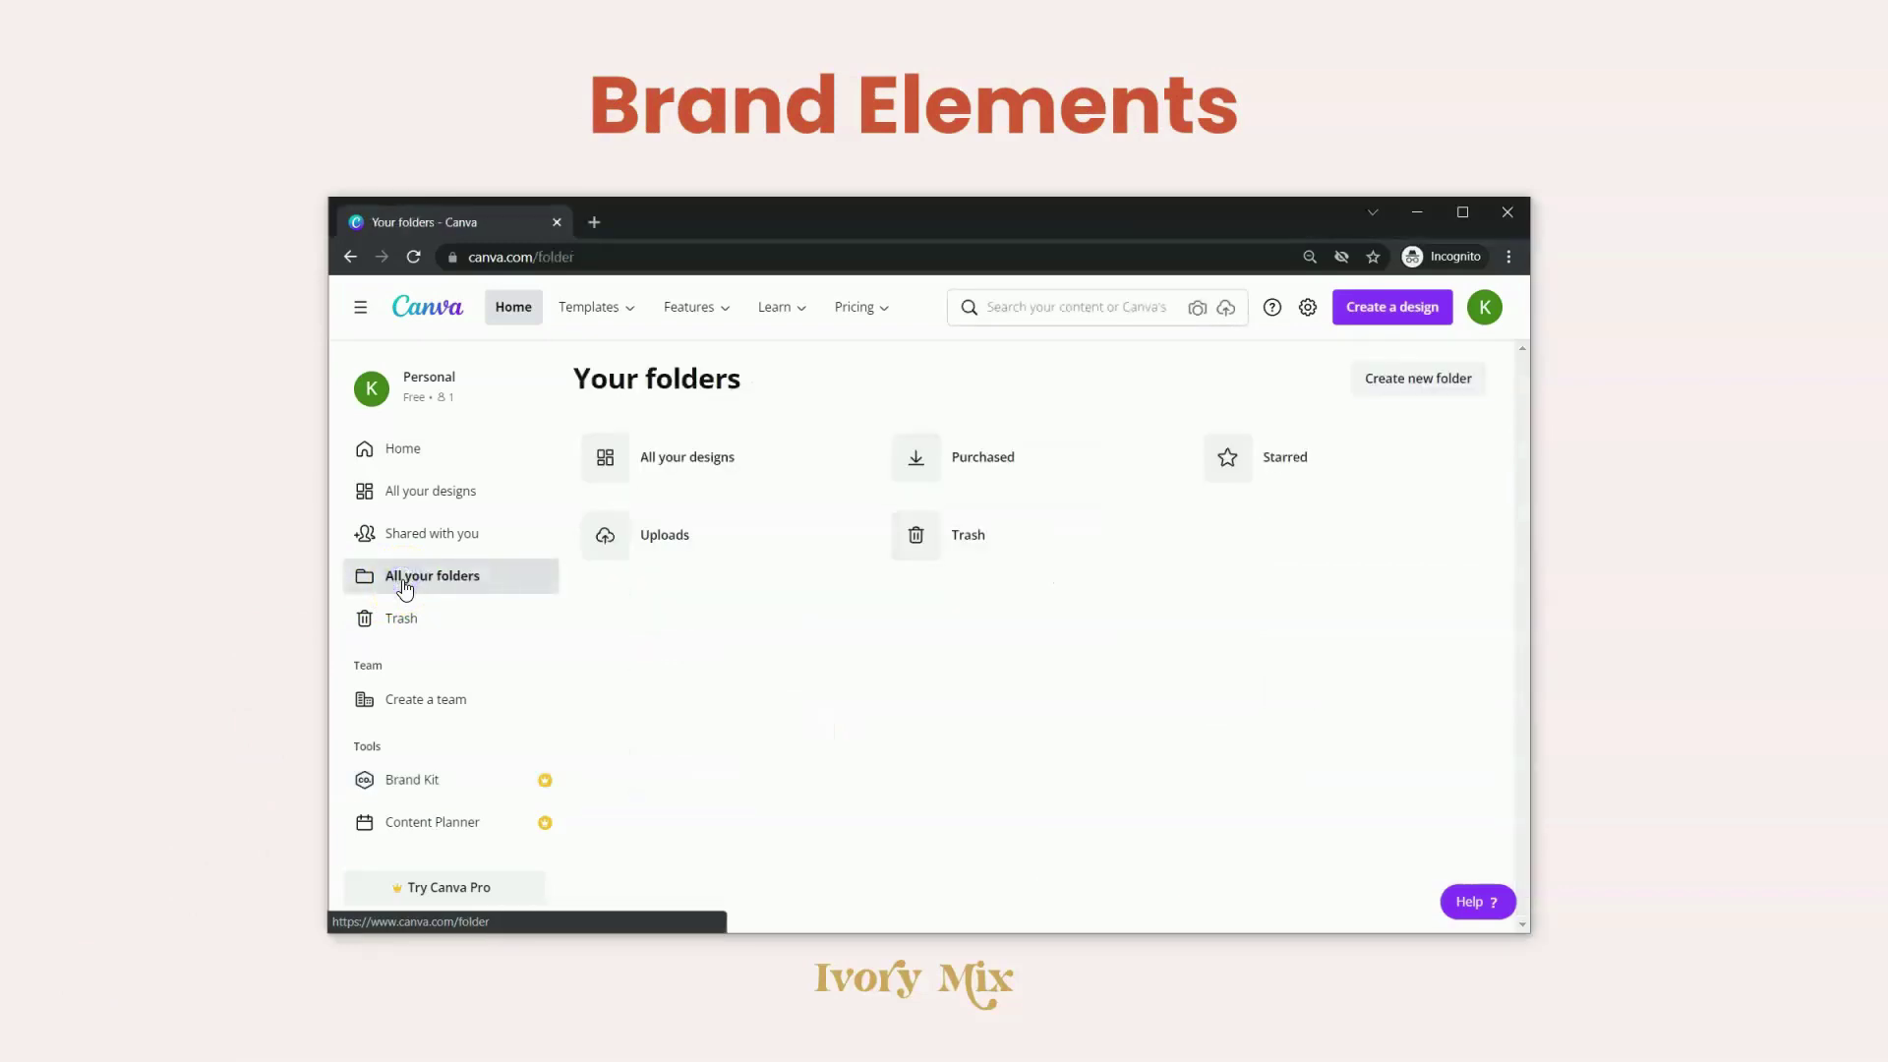
left_click(1398, 392)
left_click(801, 538)
type("Brand Ele")
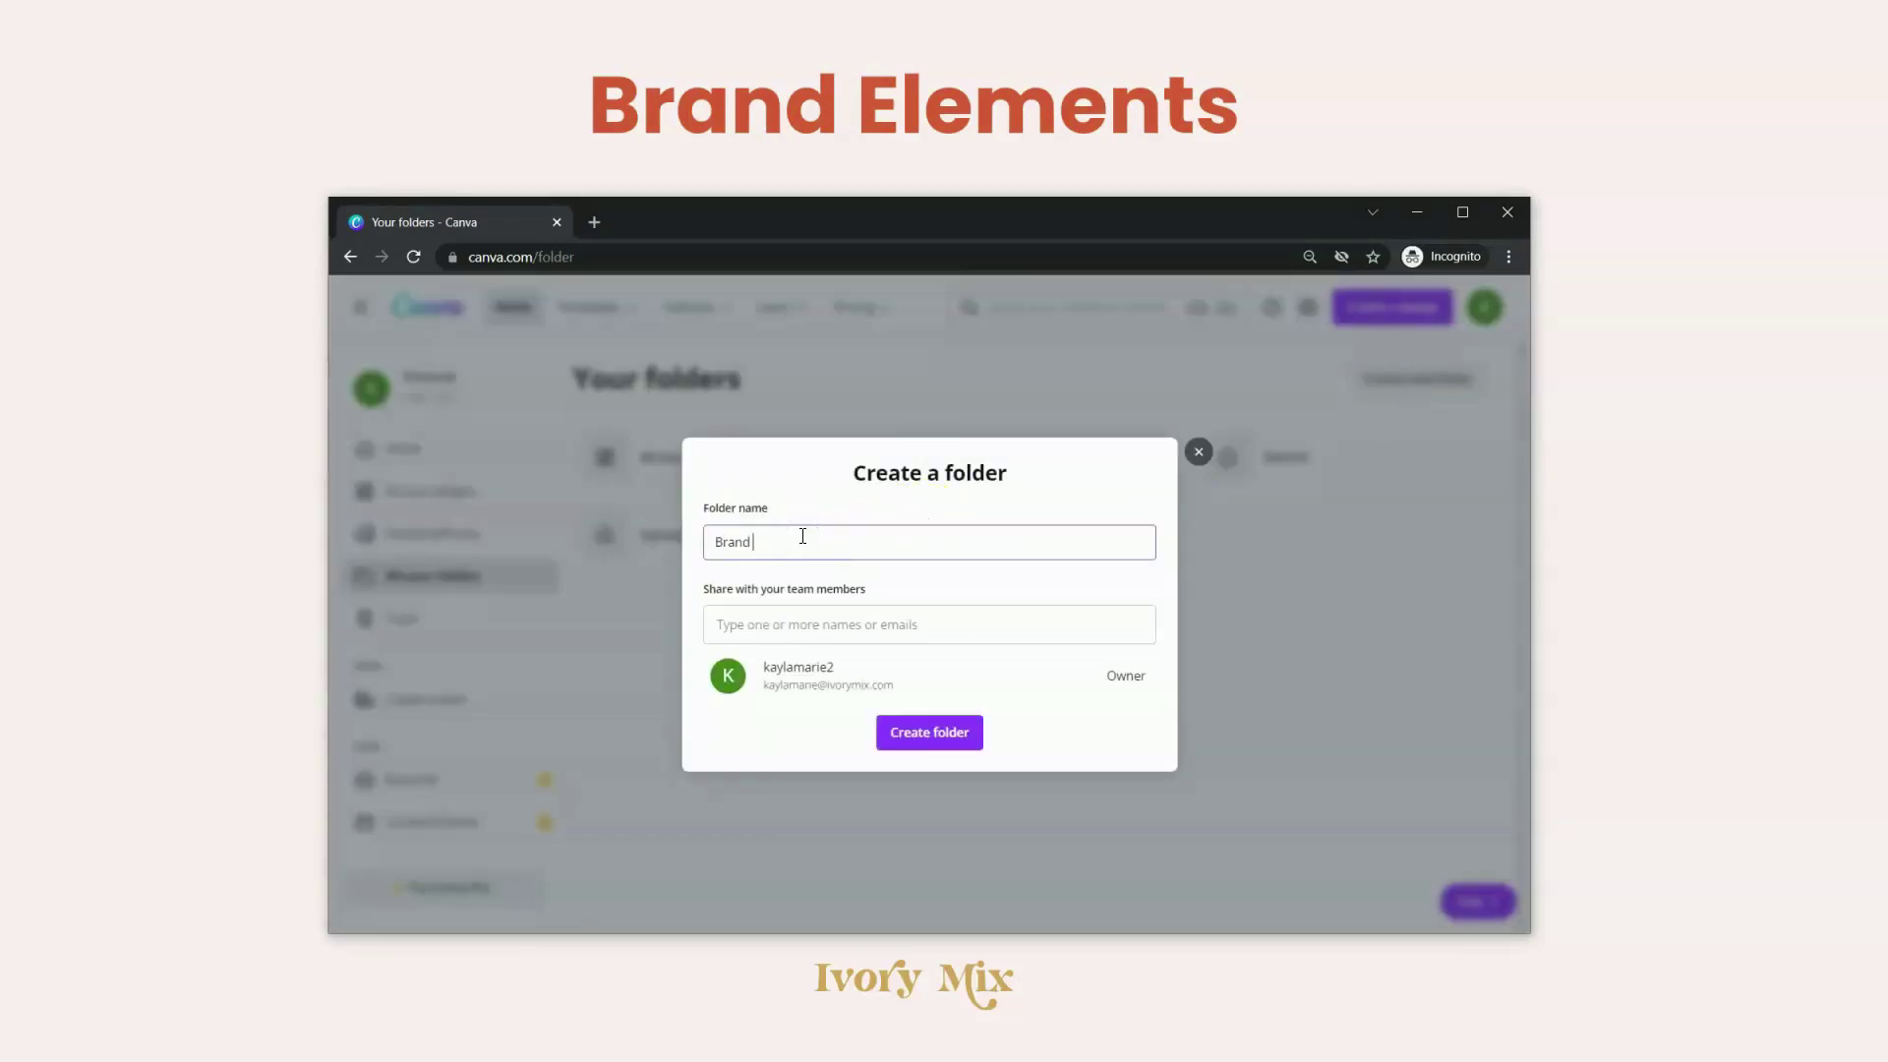
type("ments")
left_click(910, 731)
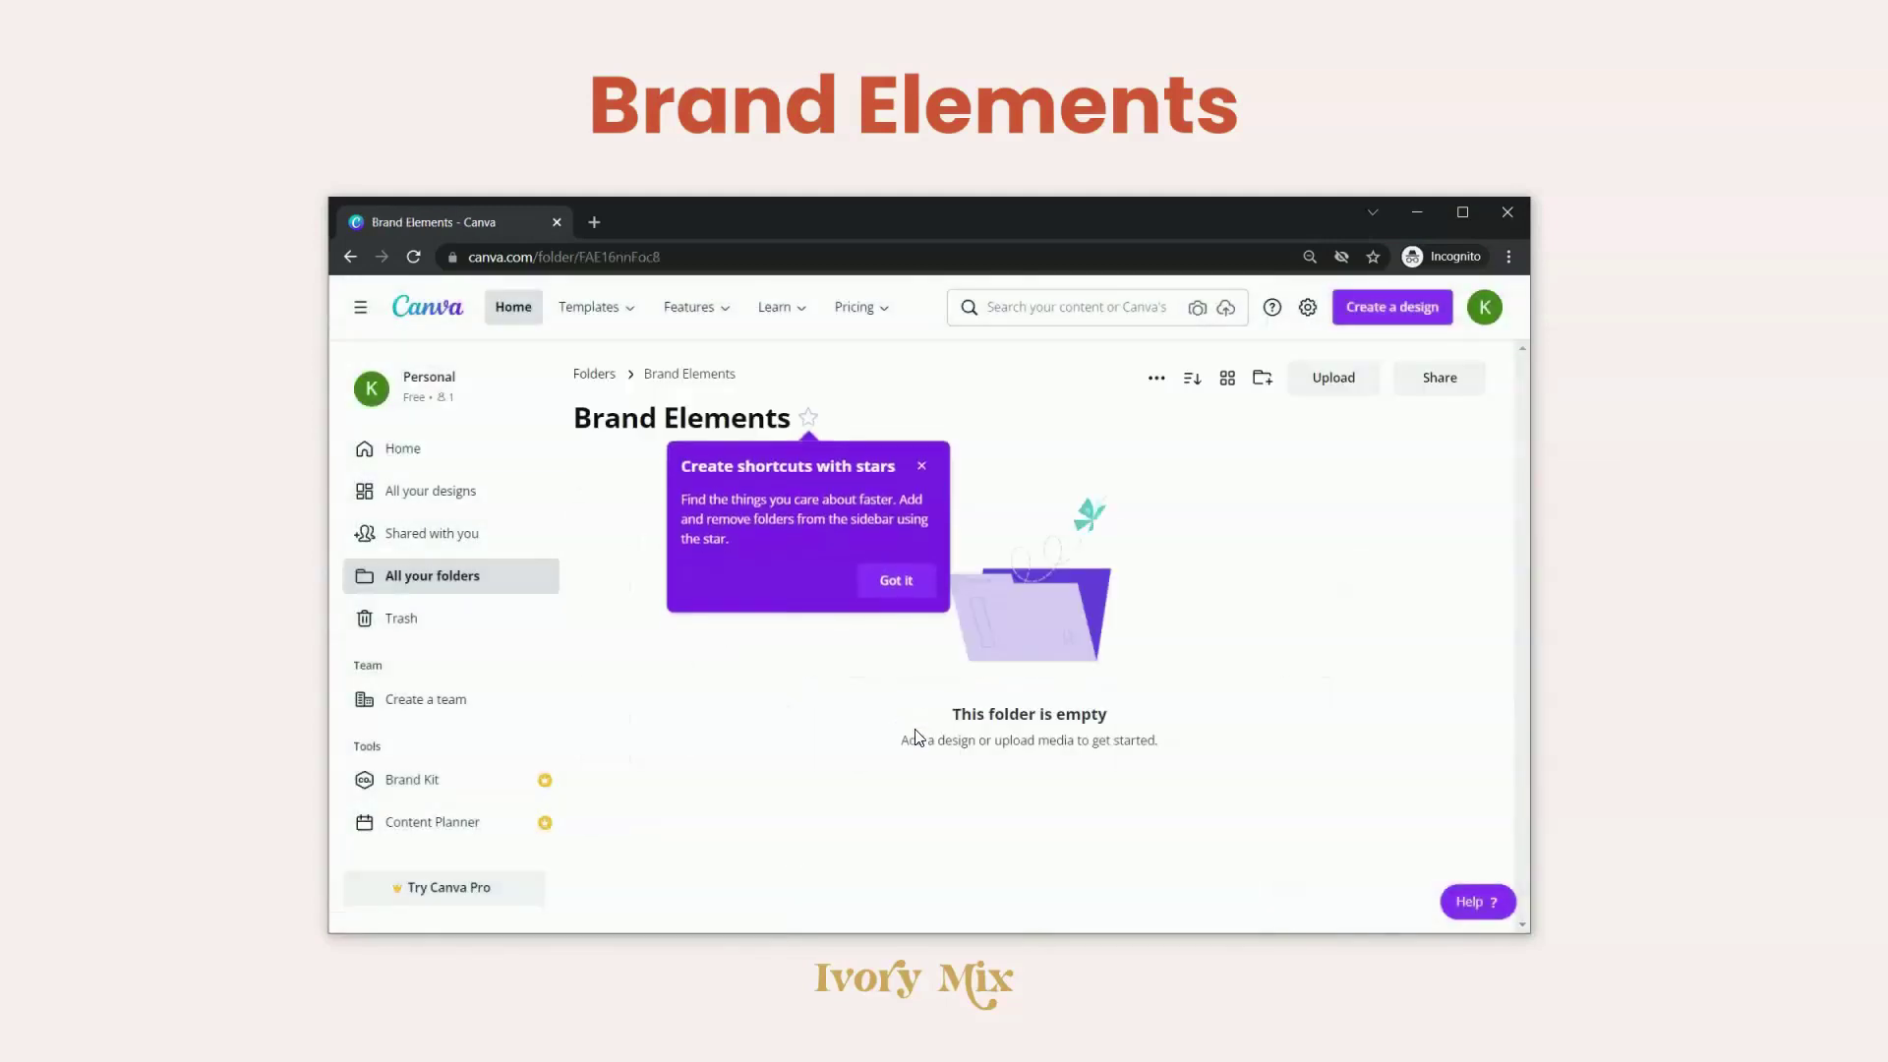
left_click(921, 465)
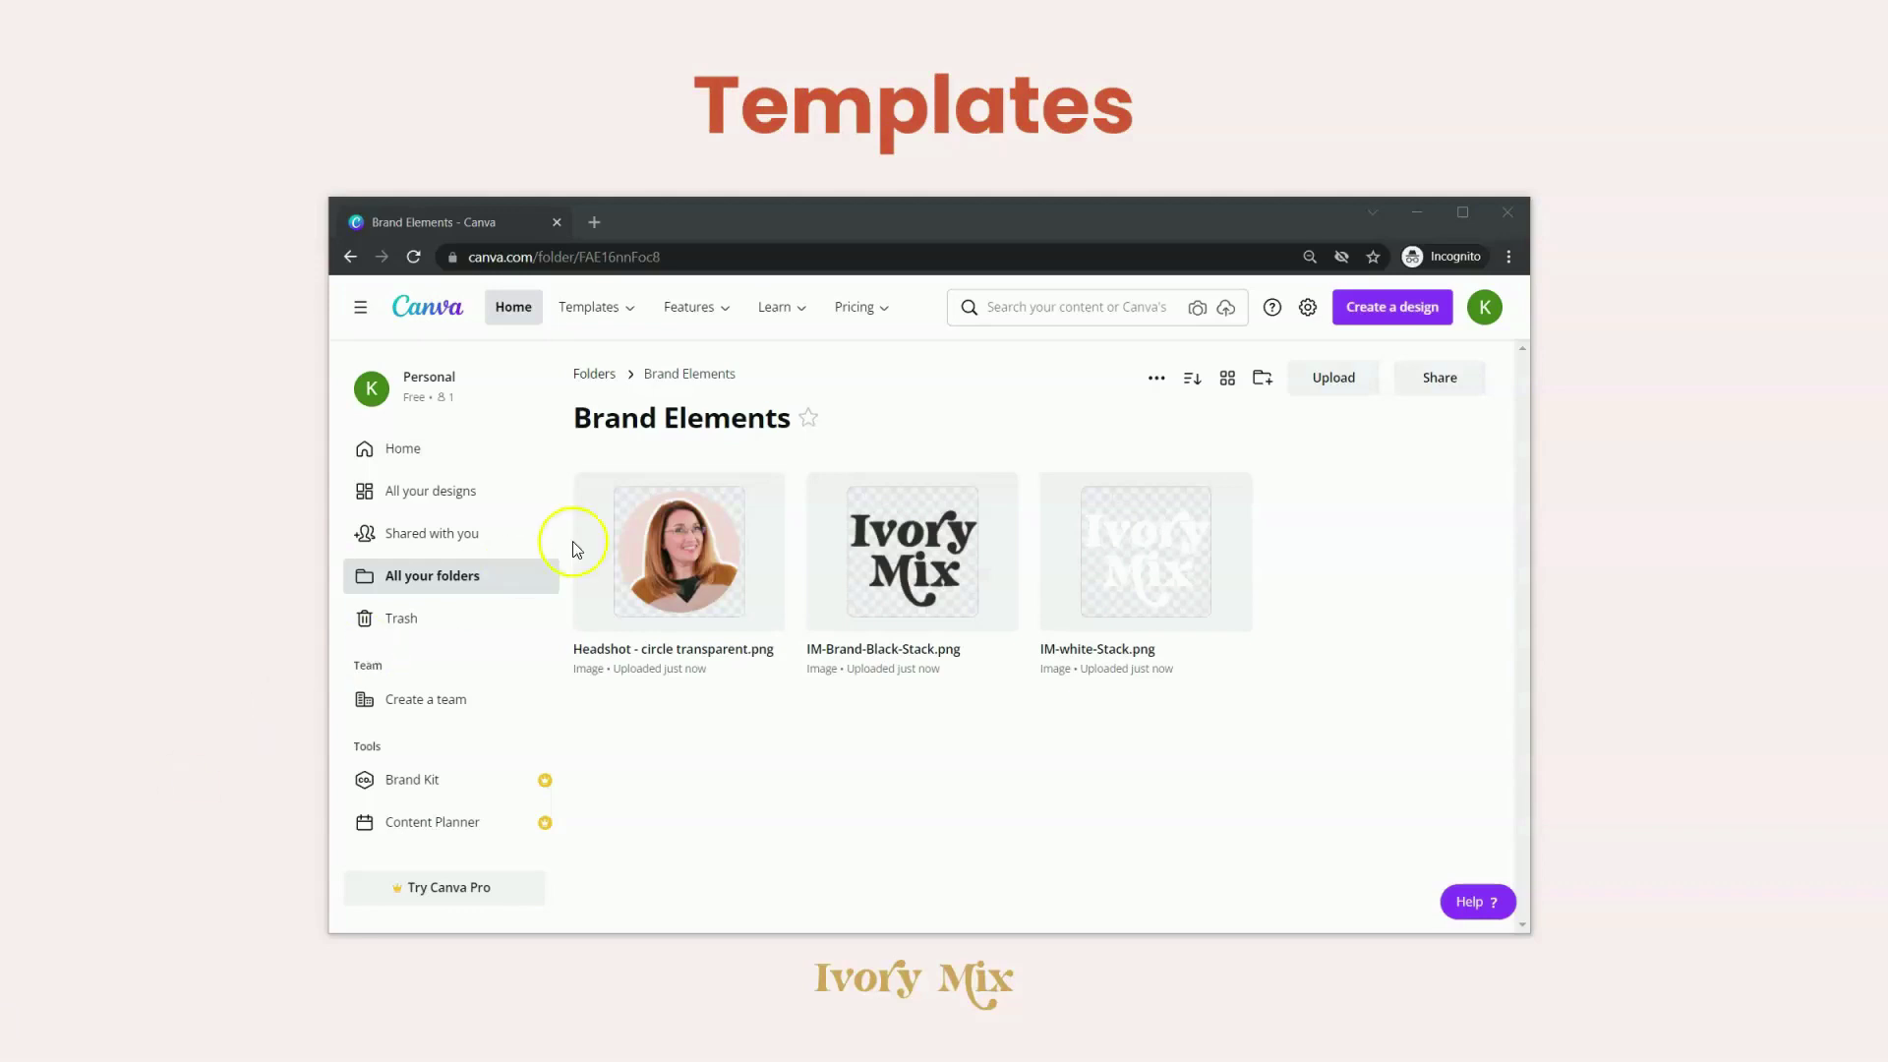
- Back in Folders, start another new folder and name it 'My Templates'
left_click(594, 377)
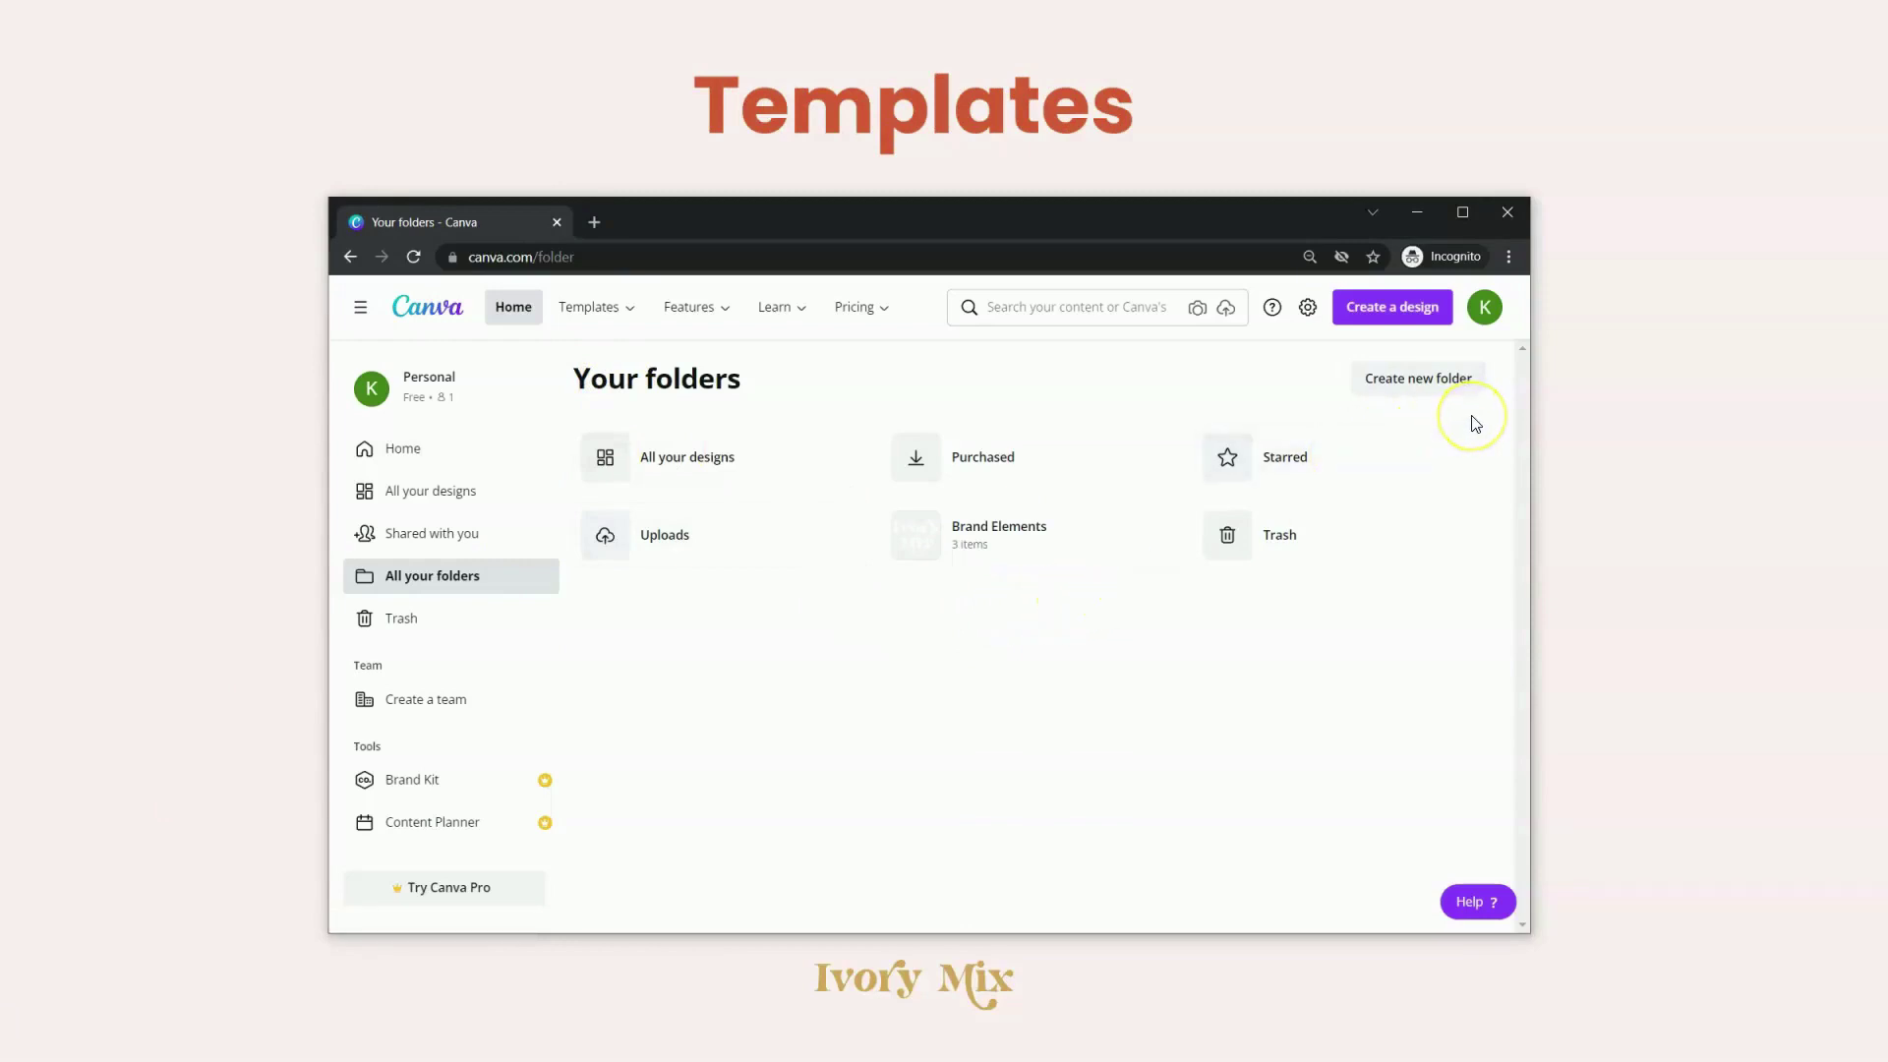
left_click(1433, 382)
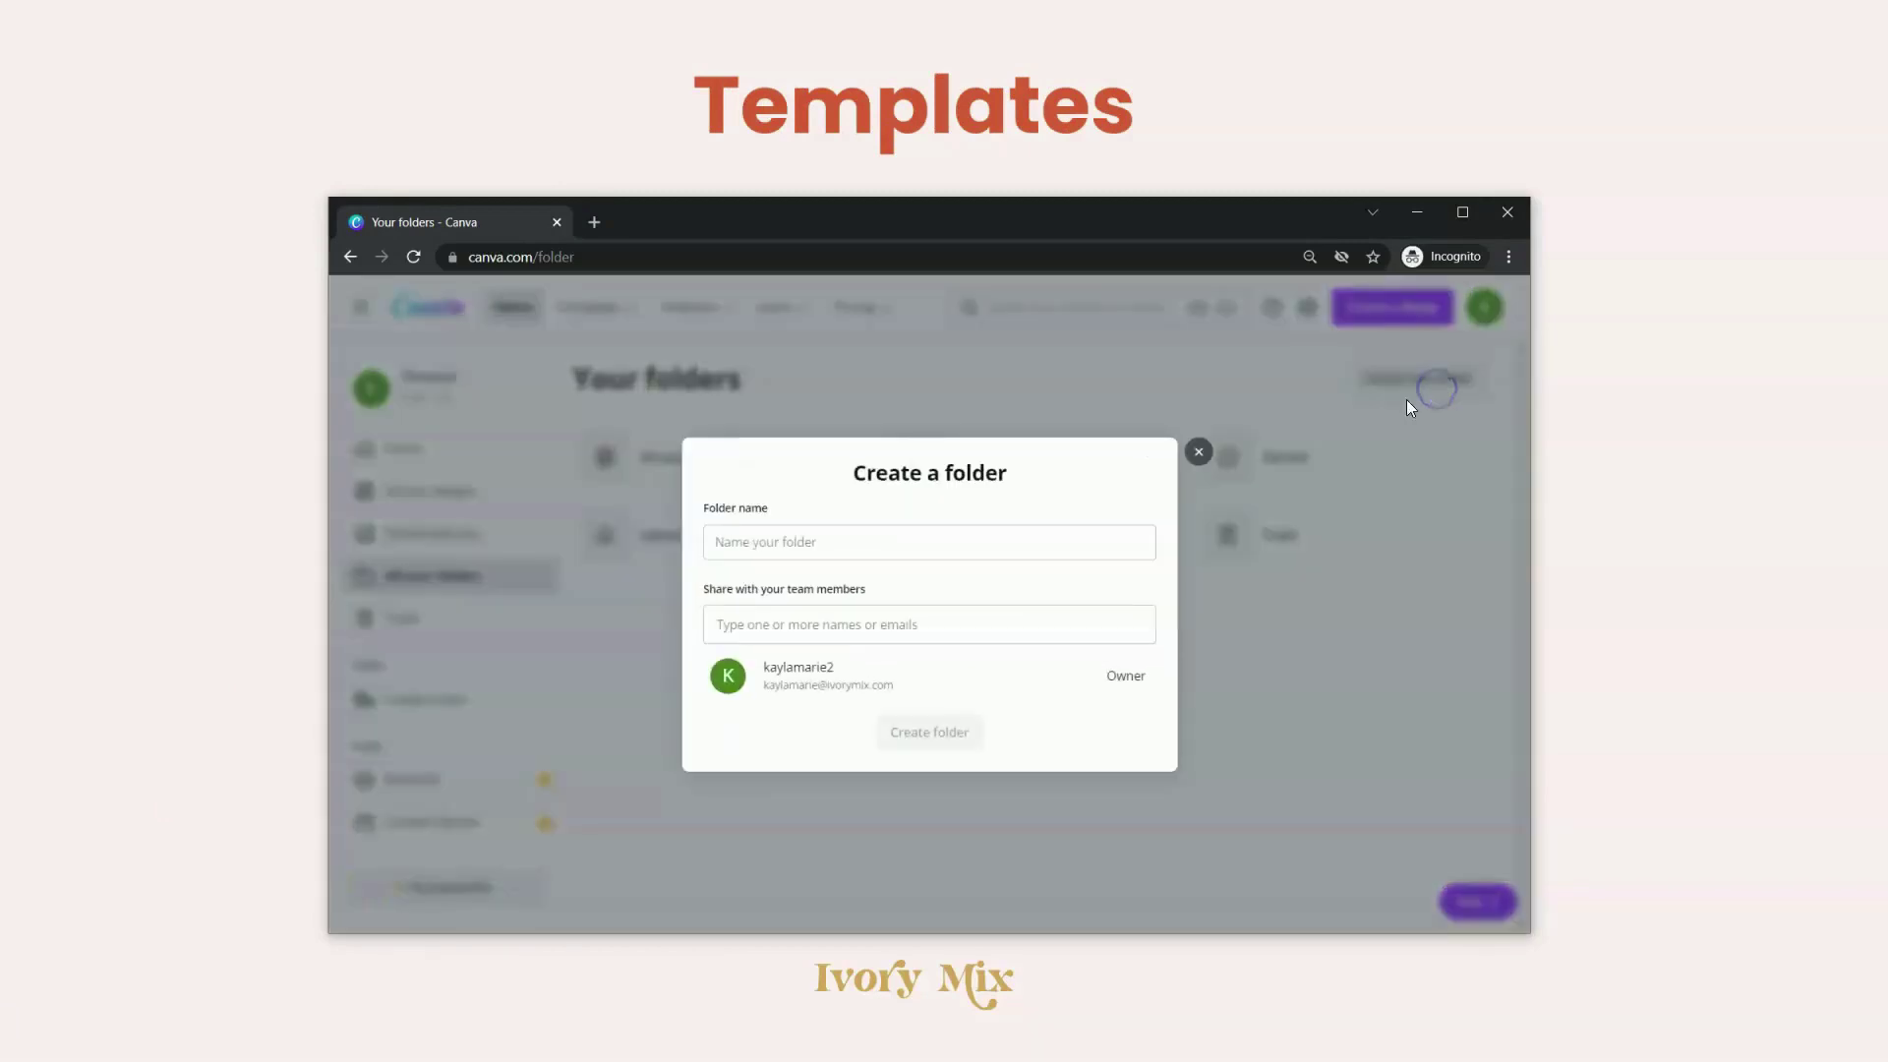
left_click(786, 543)
type("Templates")
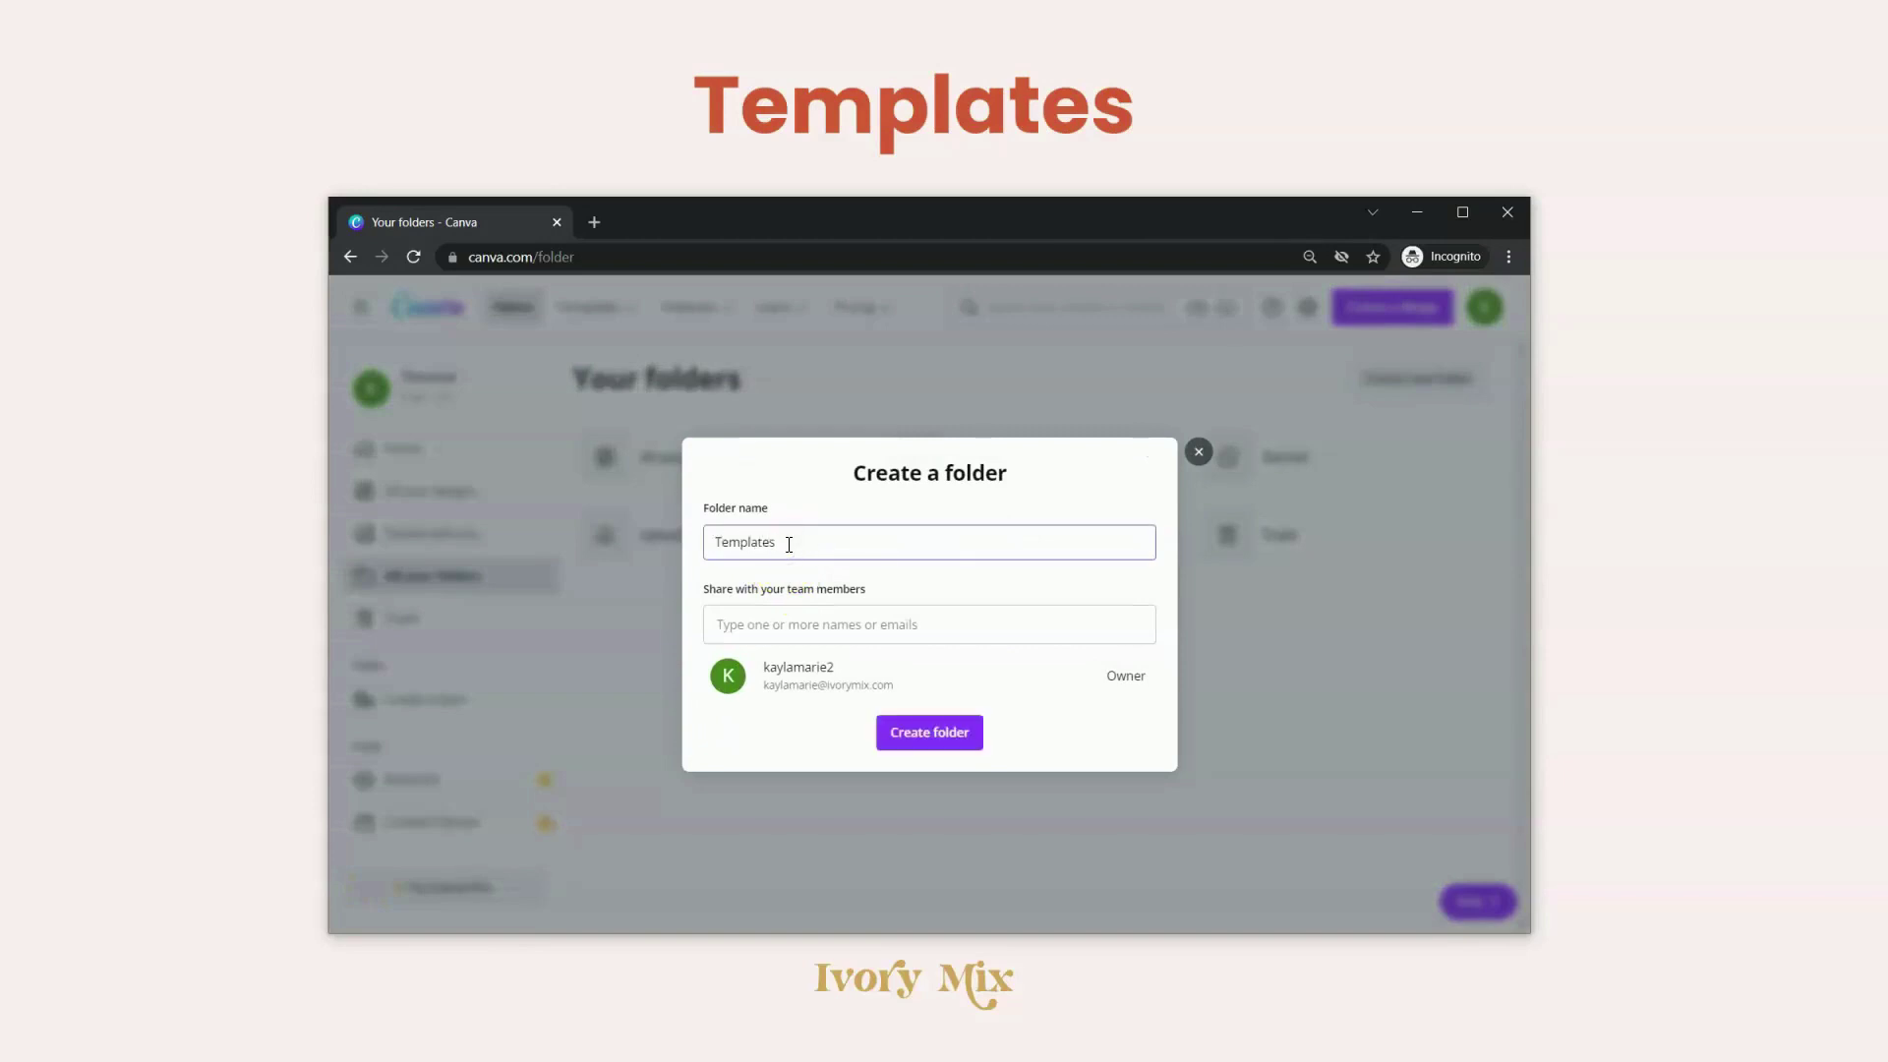
left_click(712, 548)
type("My")
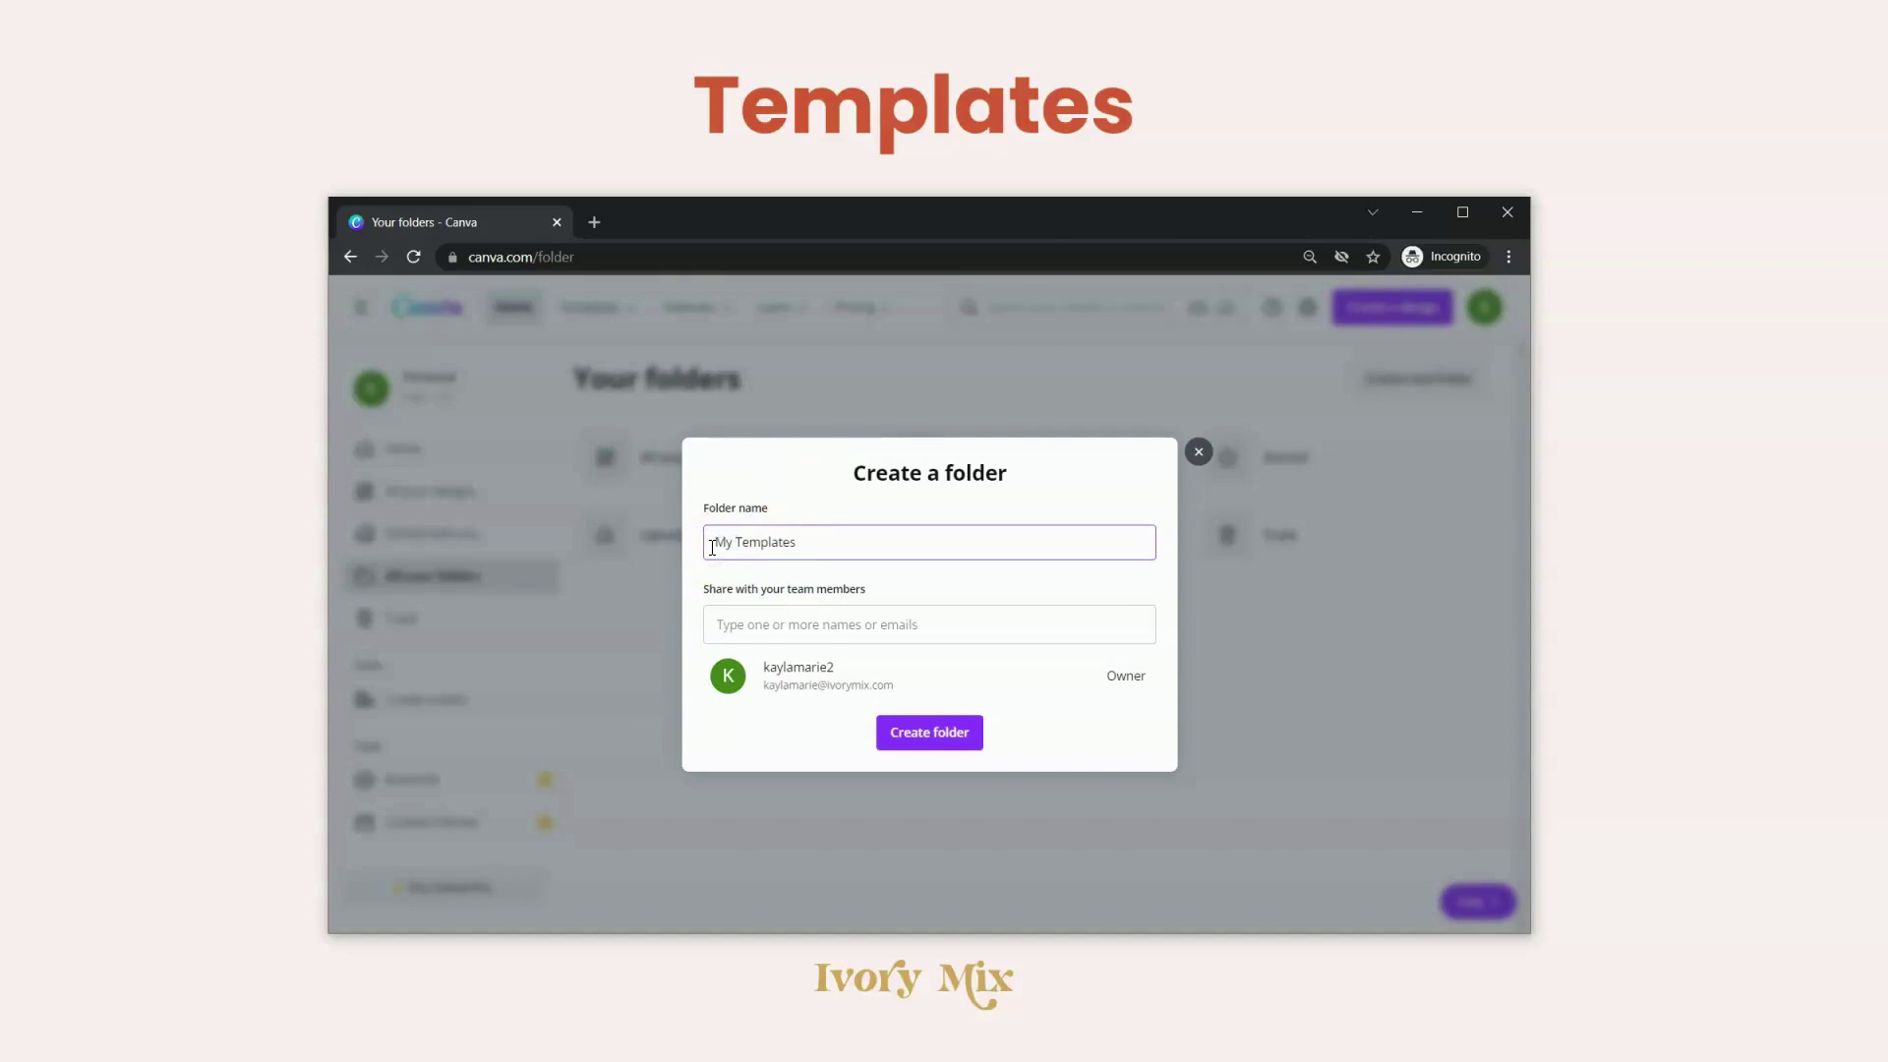